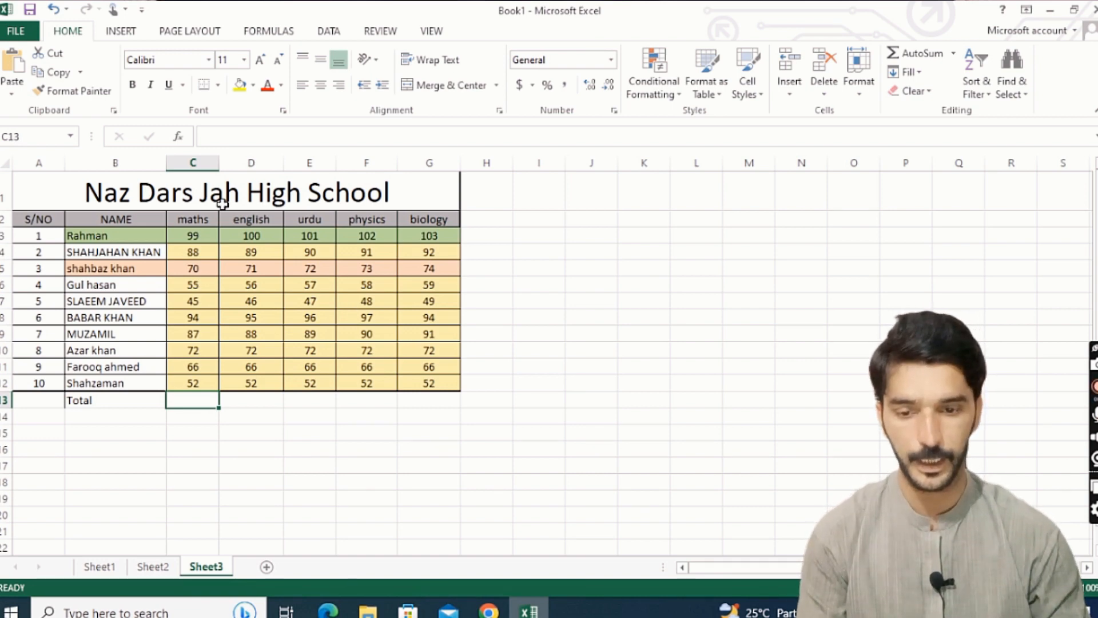
pyautogui.click(195, 236)
pyautogui.moveTo(198, 260); pyautogui.dragTo(201, 274)
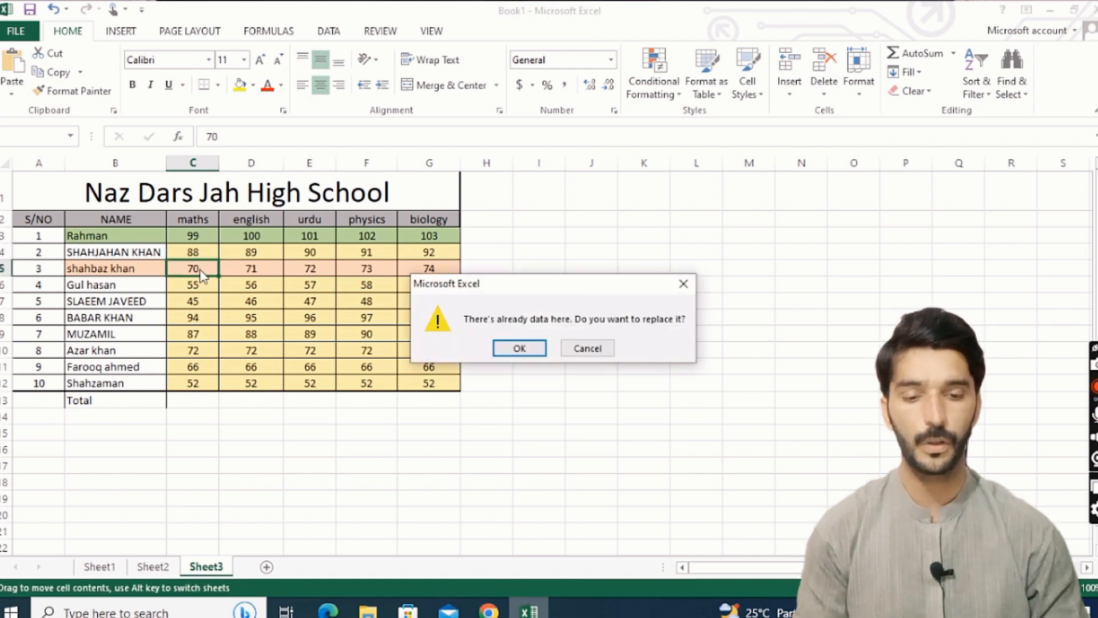
pyautogui.click(610, 347)
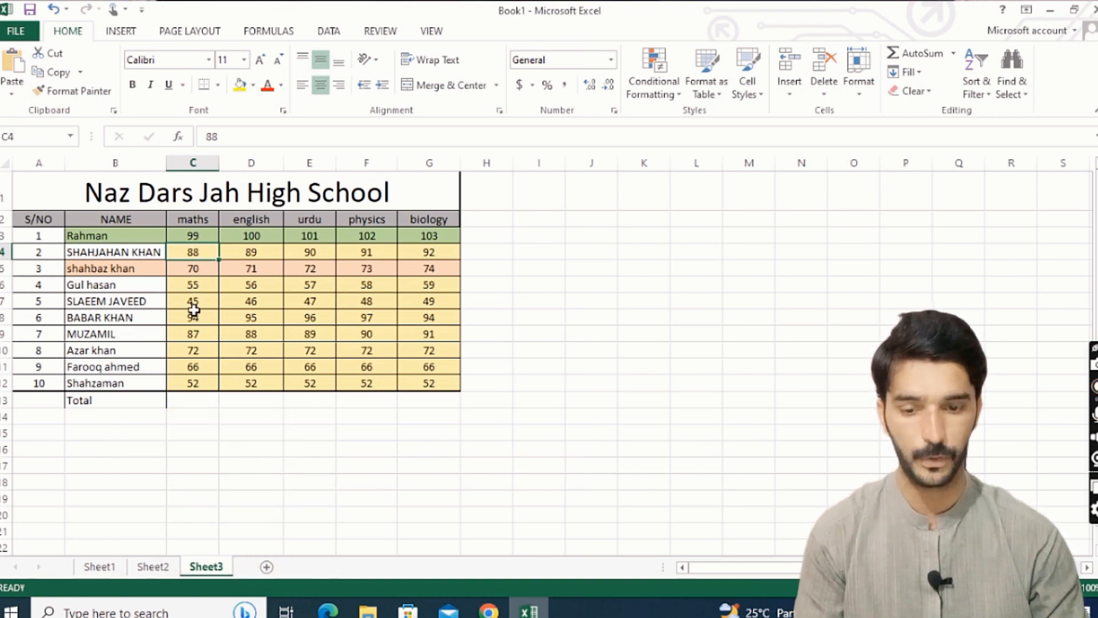
pyautogui.click(191, 353)
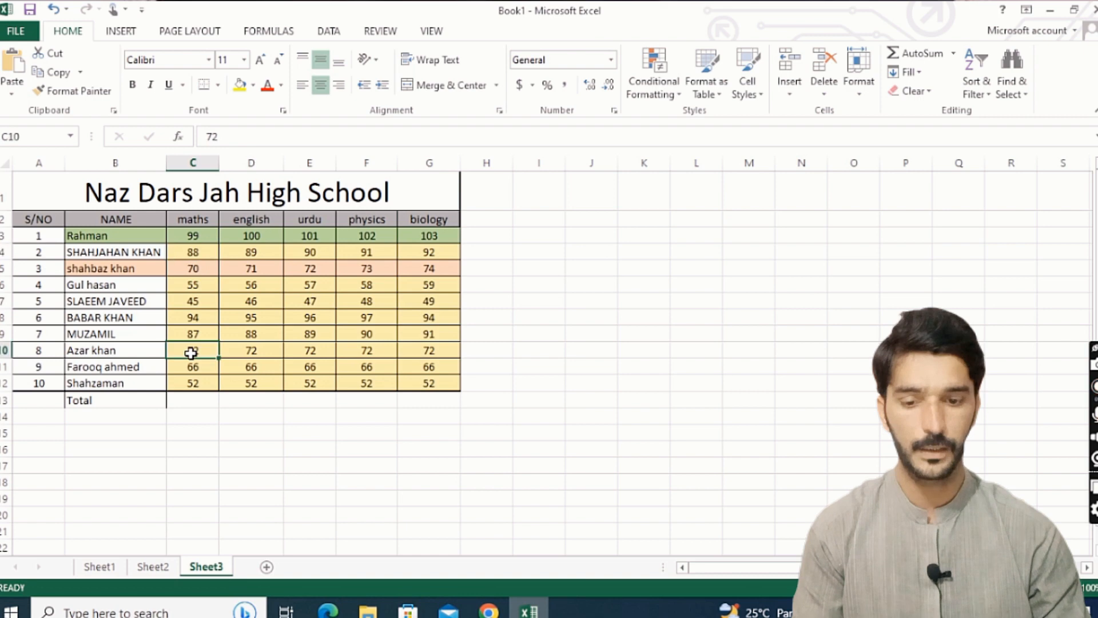
# Total the maths marks in C13 with a SUM formula over C3:C12.
pyautogui.click(182, 404)
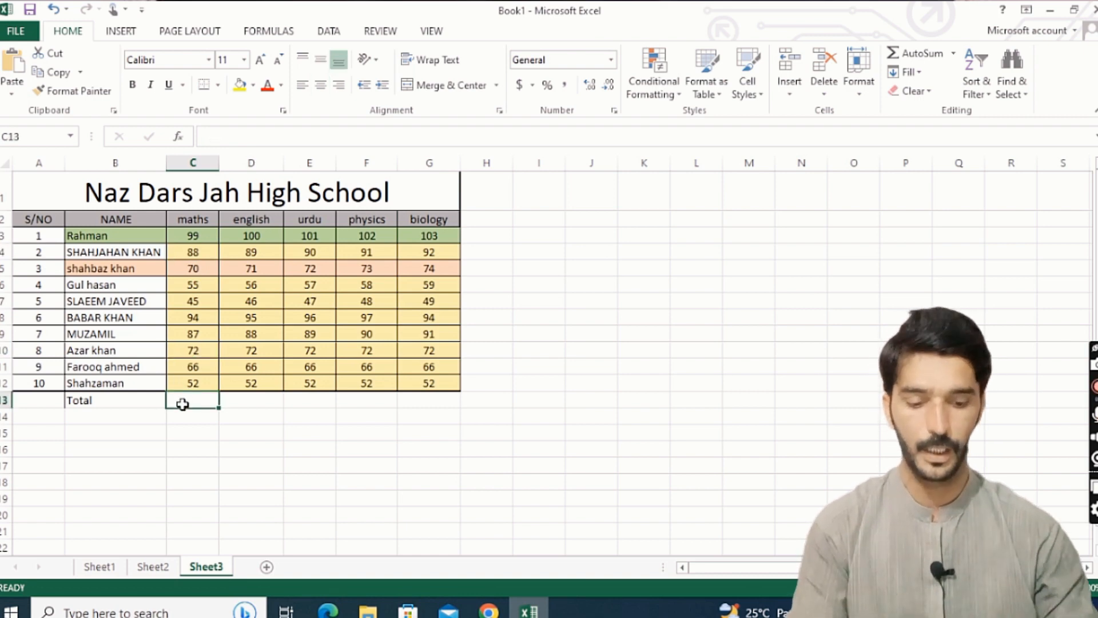
pyautogui.write('=sum')
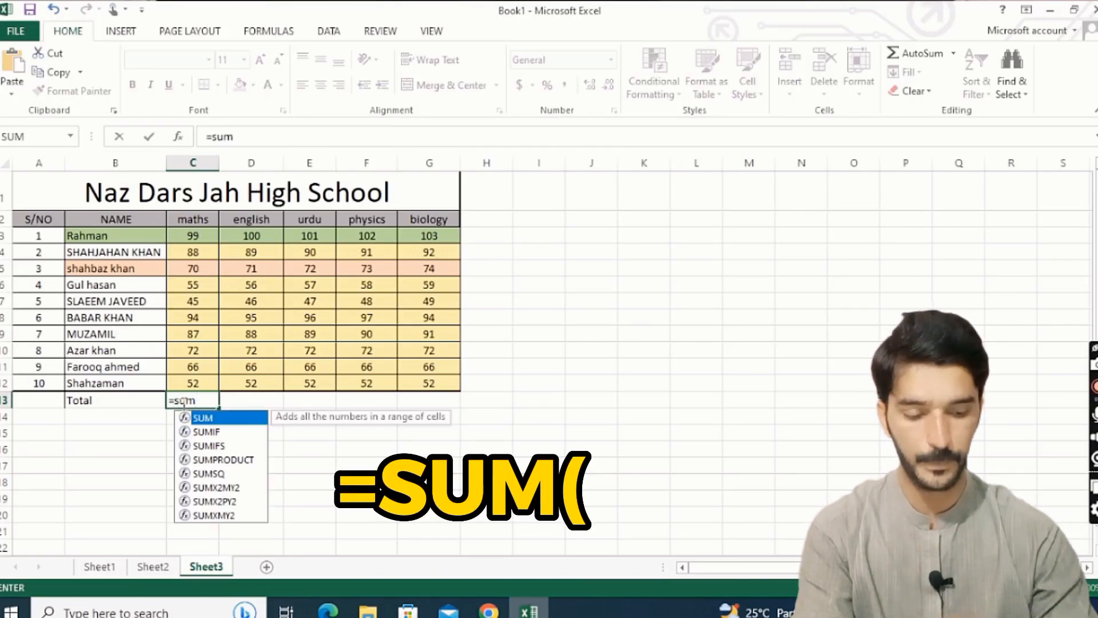
pyautogui.write('(')
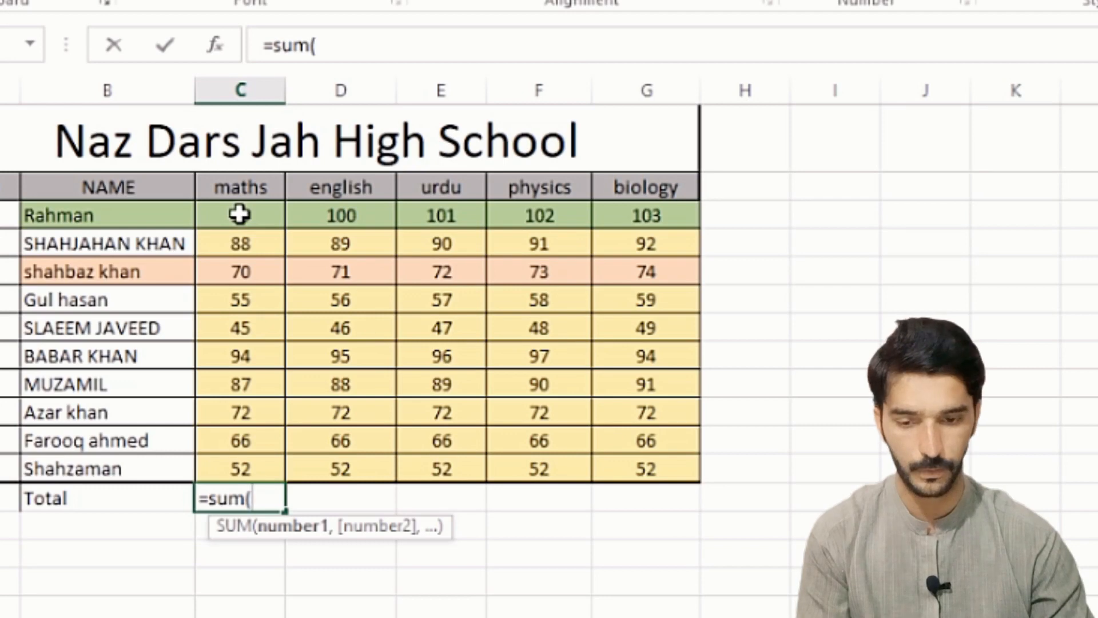
pyautogui.moveTo(239, 214); pyautogui.dragTo(245, 465)
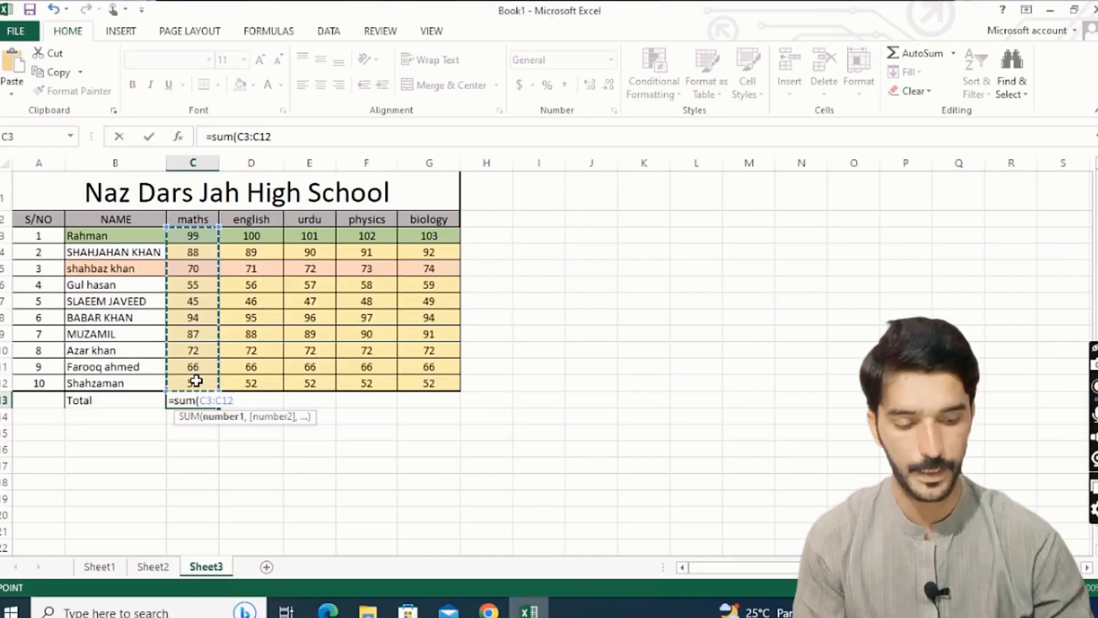
pyautogui.press('Return')
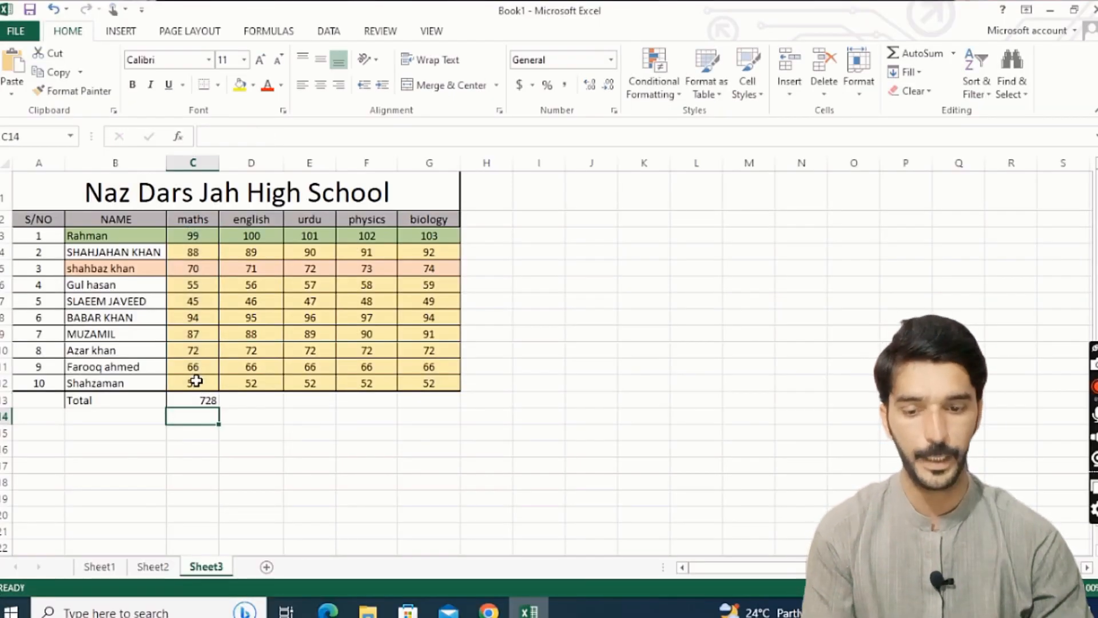
pyautogui.click(197, 401)
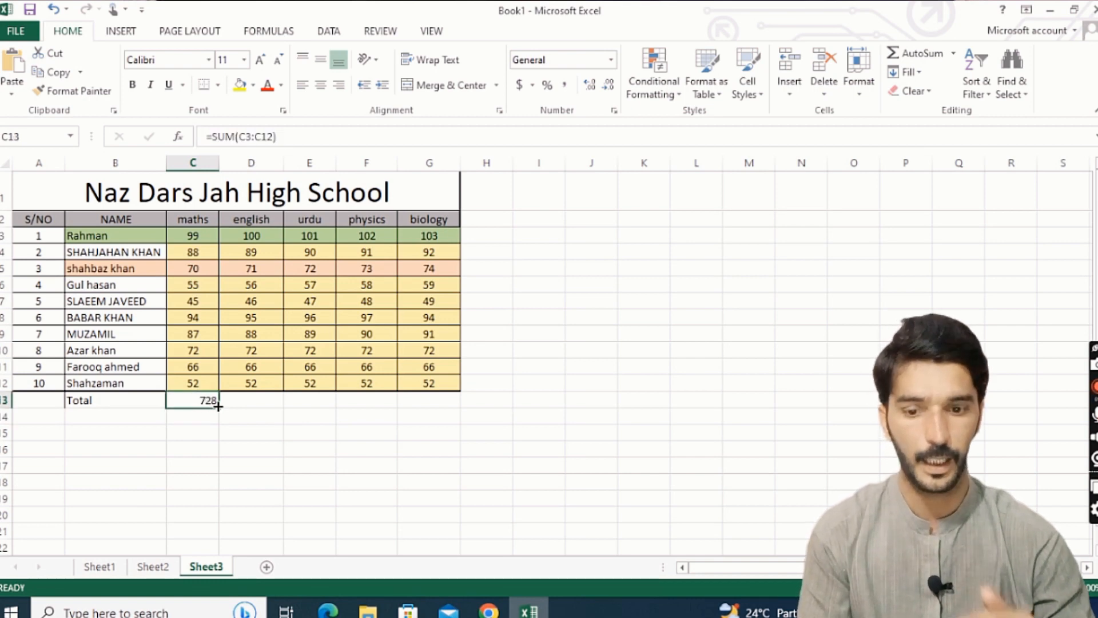
# Total the english marks in D13 with a SUM formula over D3:D12.
pyautogui.click(250, 399)
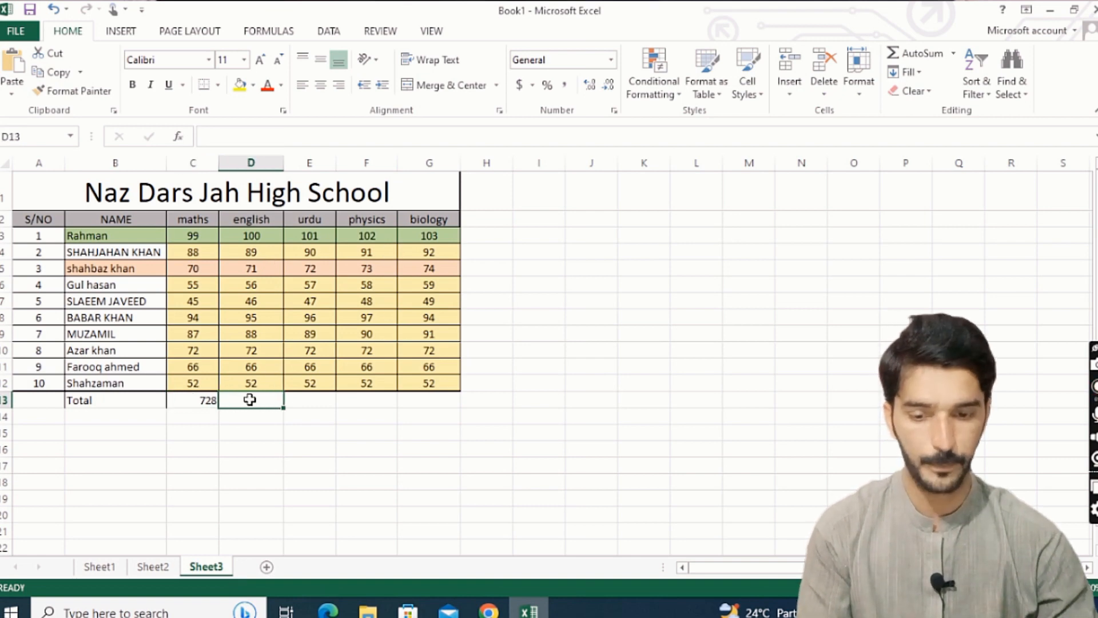
pyautogui.write('=')
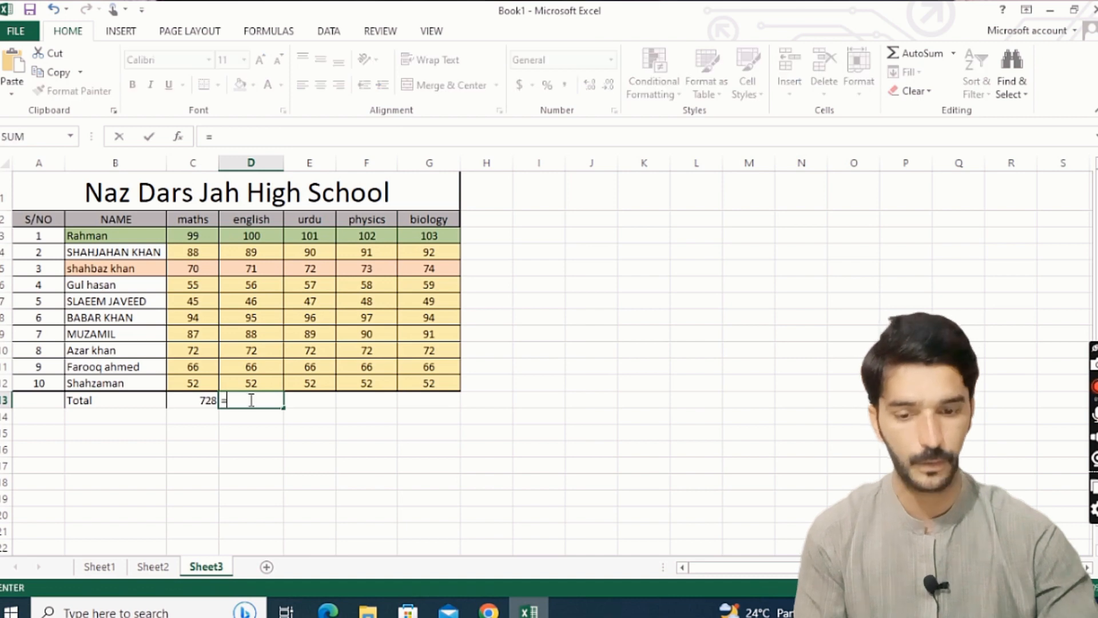
pyautogui.write('sum')
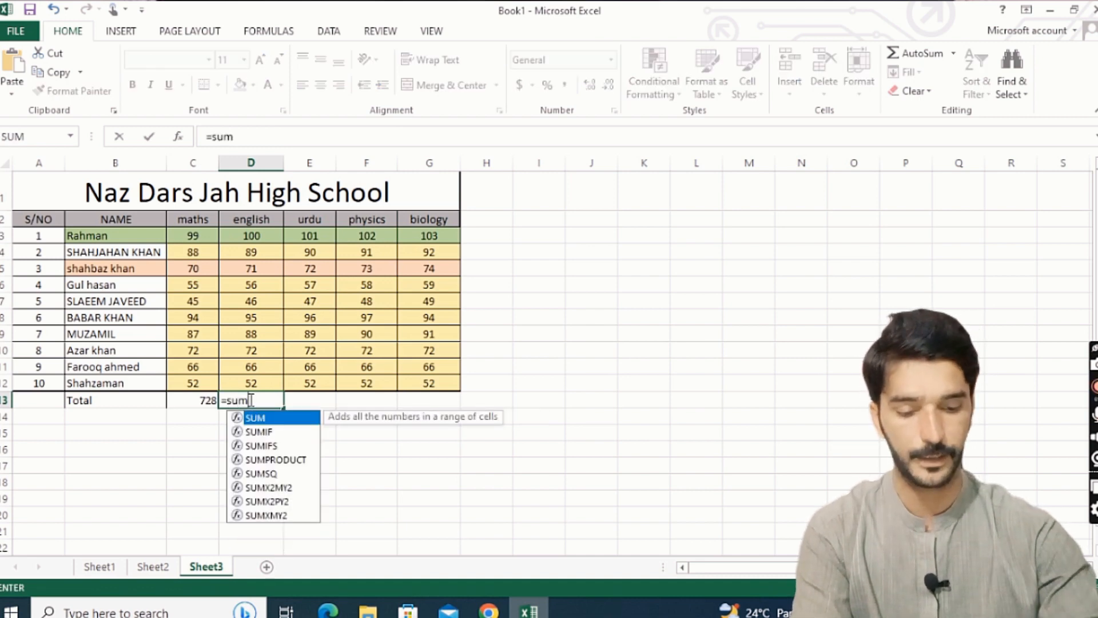
pyautogui.write('(')
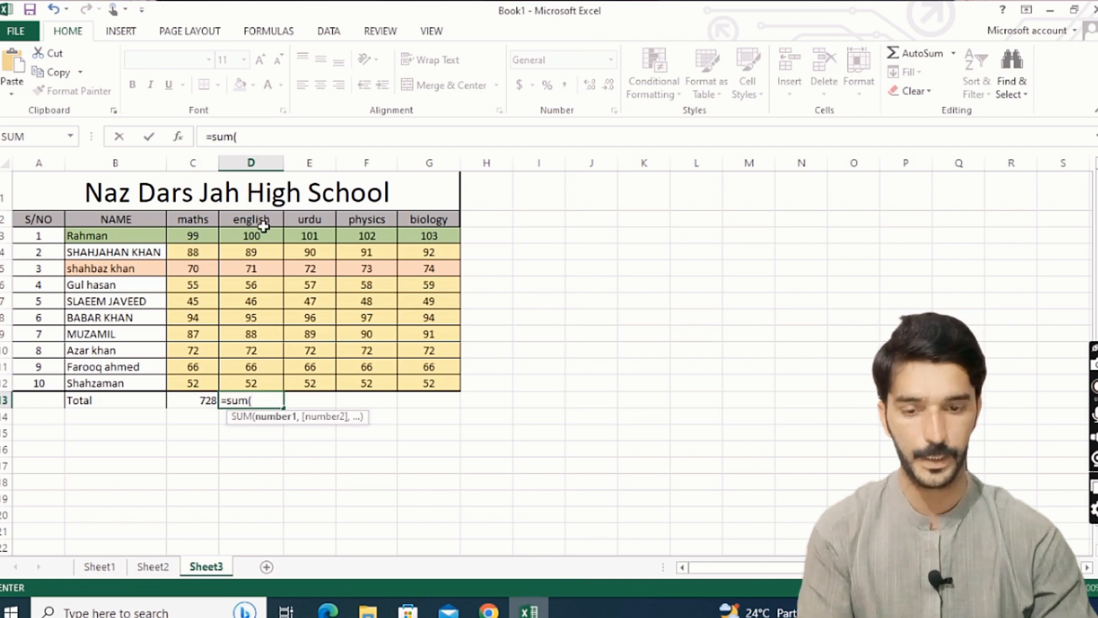
pyautogui.moveTo(253, 236); pyautogui.dragTo(256, 383)
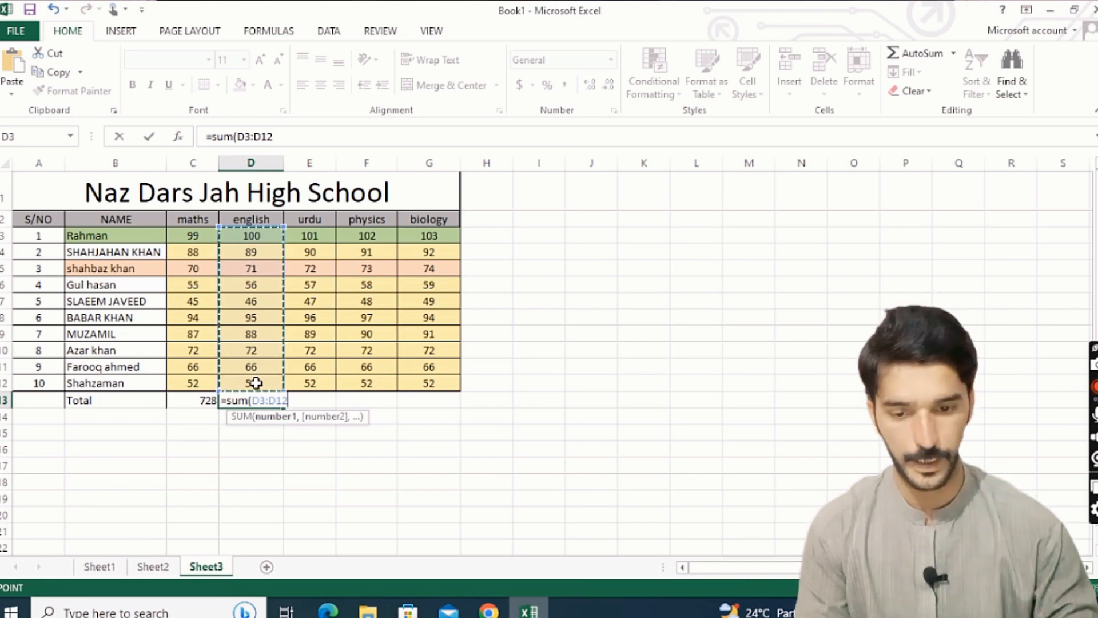
pyautogui.press('Return')
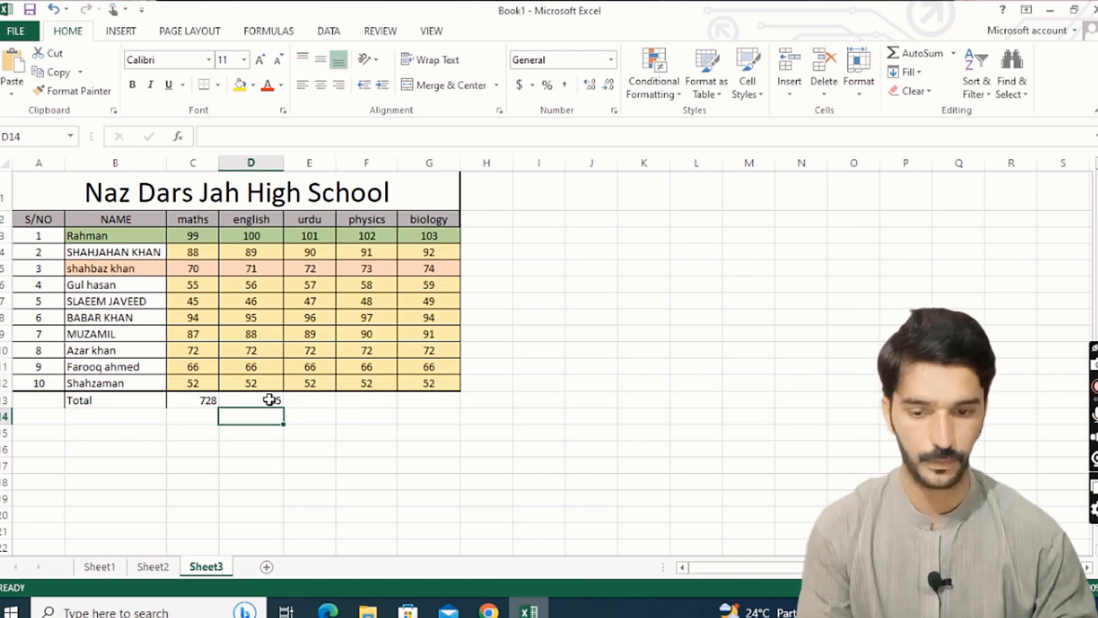
# Fill the english total formula across the Total row to the urdu, physics and biology columns, E13:G13.
pyautogui.click(265, 399)
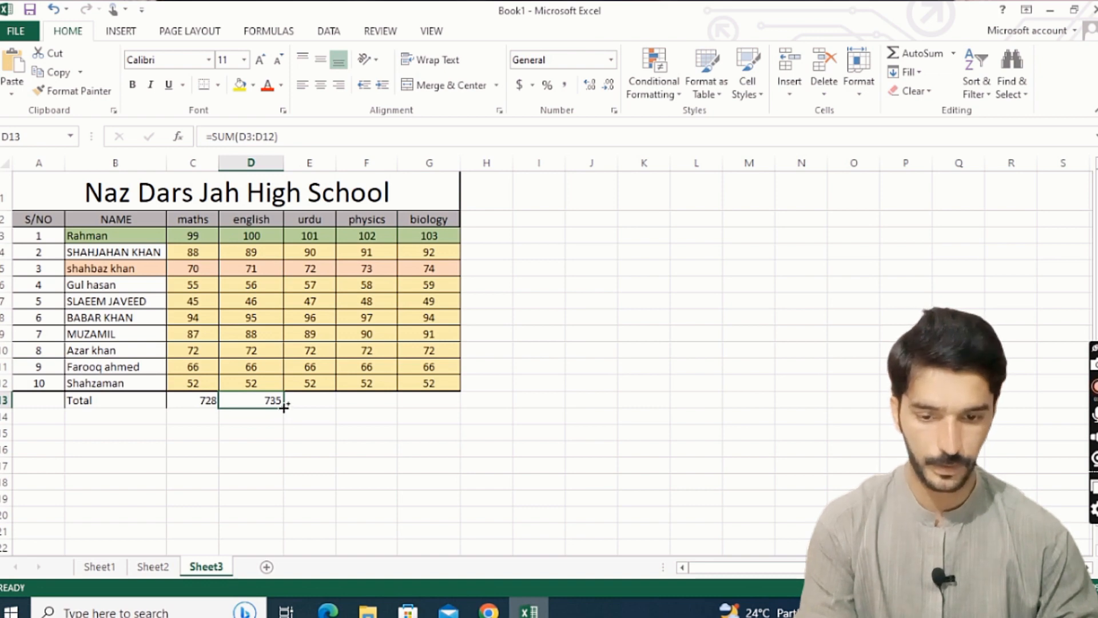
pyautogui.moveTo(285, 408); pyautogui.dragTo(435, 410)
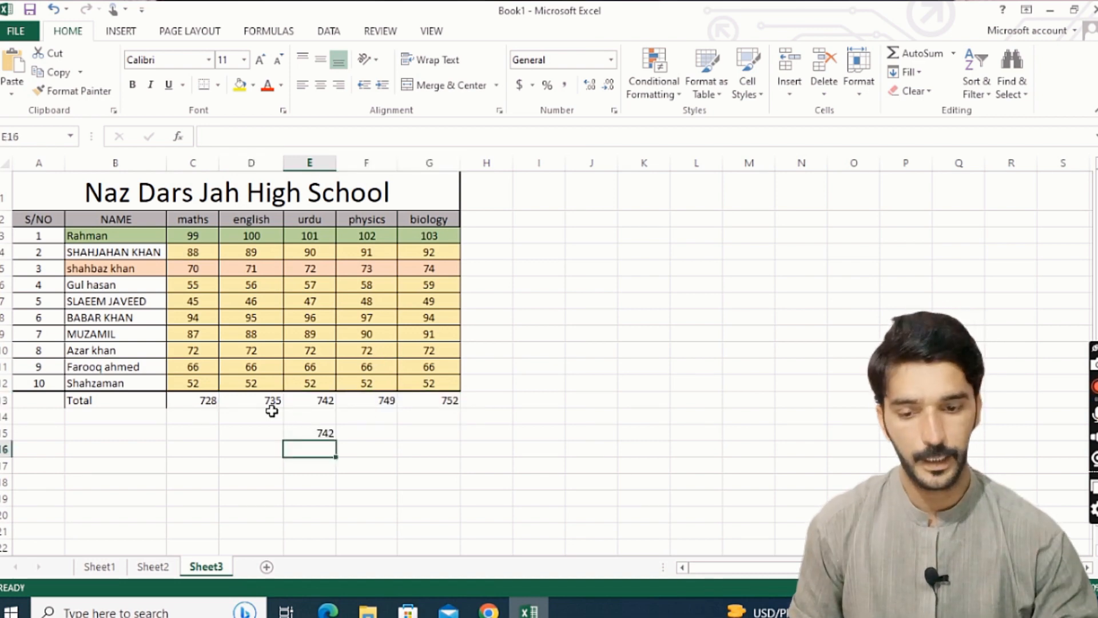
pyautogui.click(206, 399)
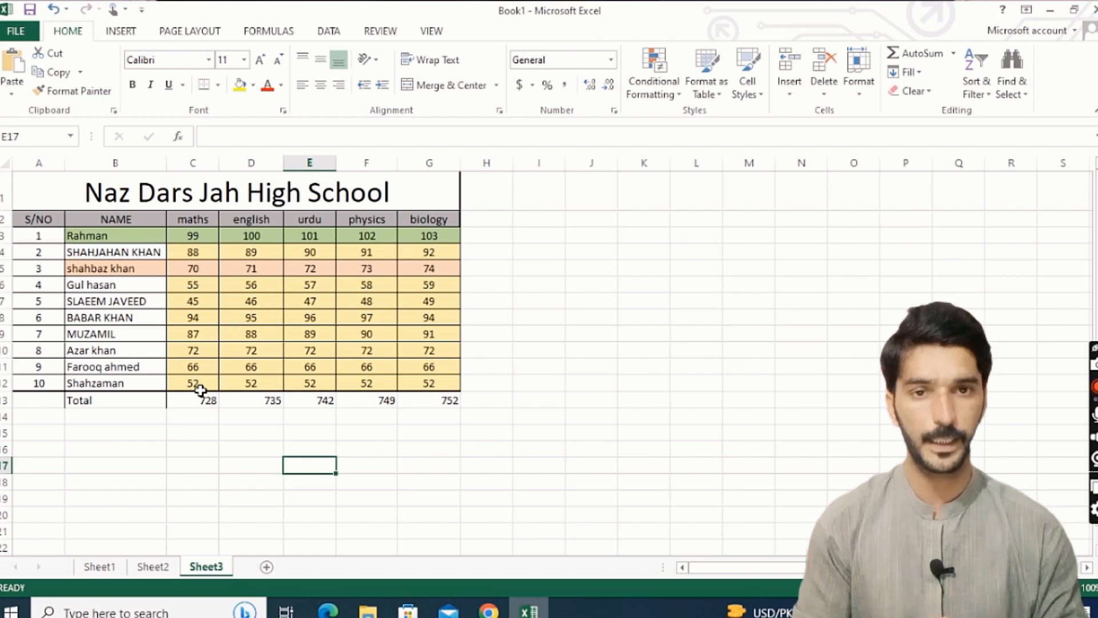
# Calculate the average maths mark in C14 with an AVERAGE formula over C3:C12.
pyautogui.click(187, 416)
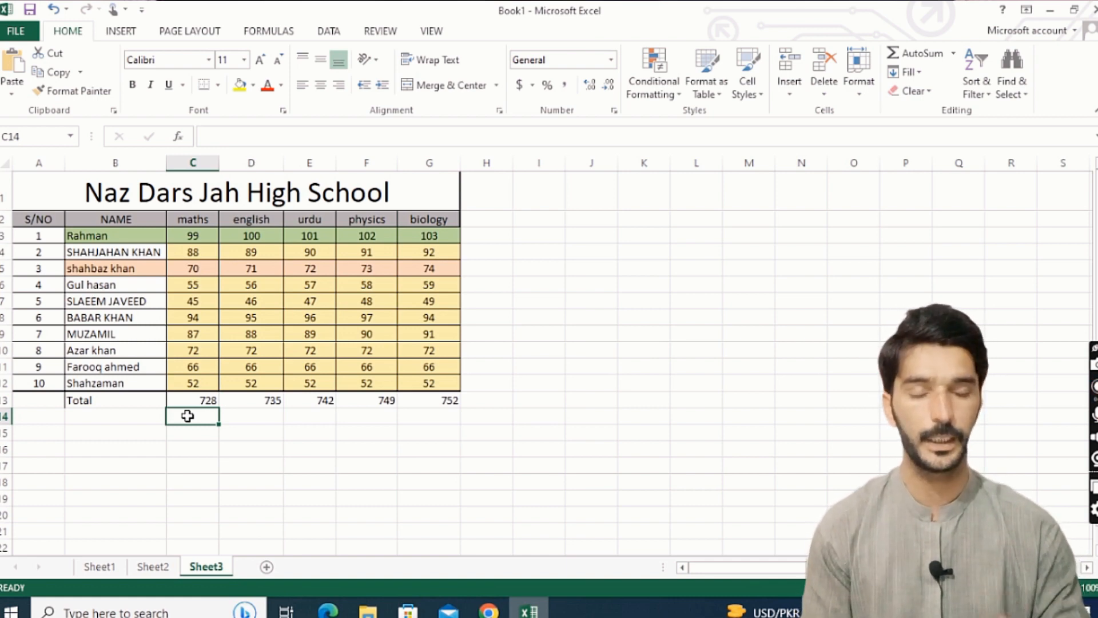
pyautogui.write('=')
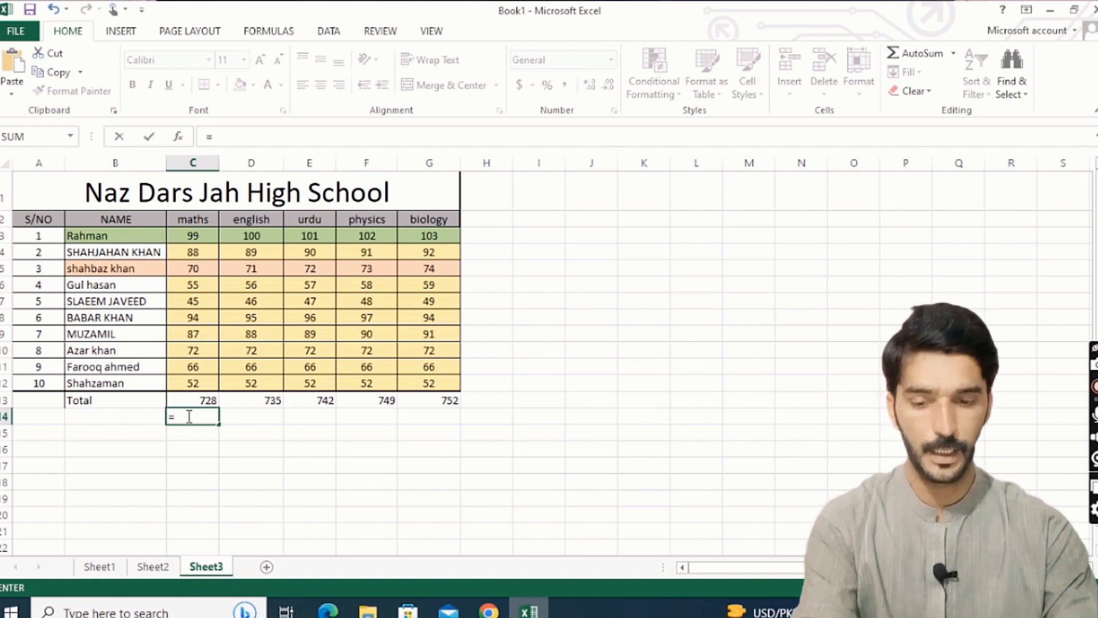
pyautogui.write('aver')
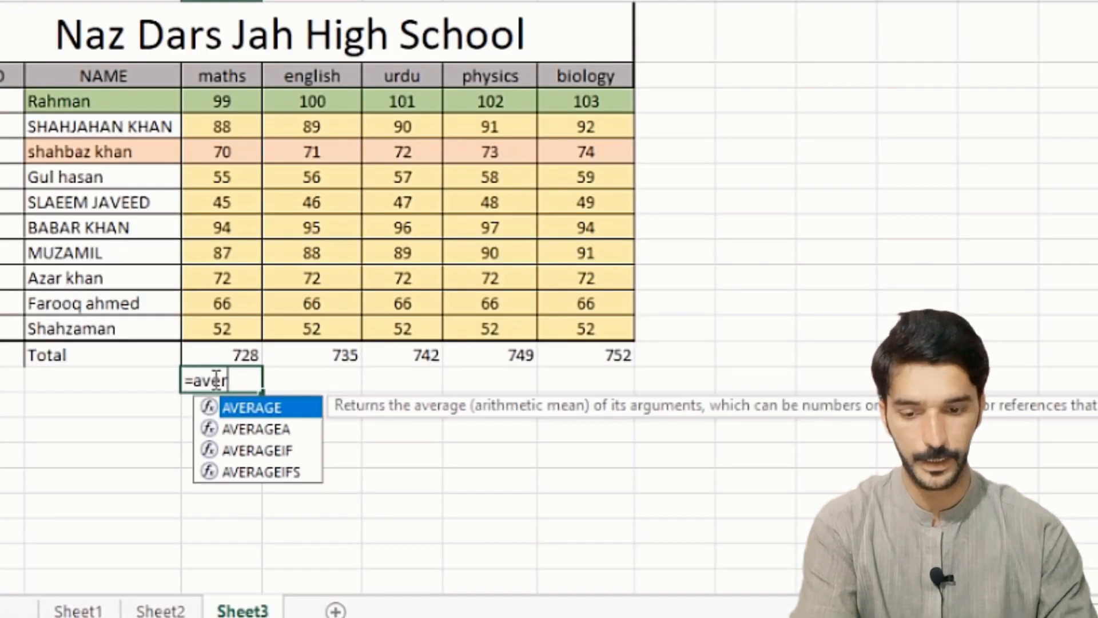
pyautogui.write('age(')
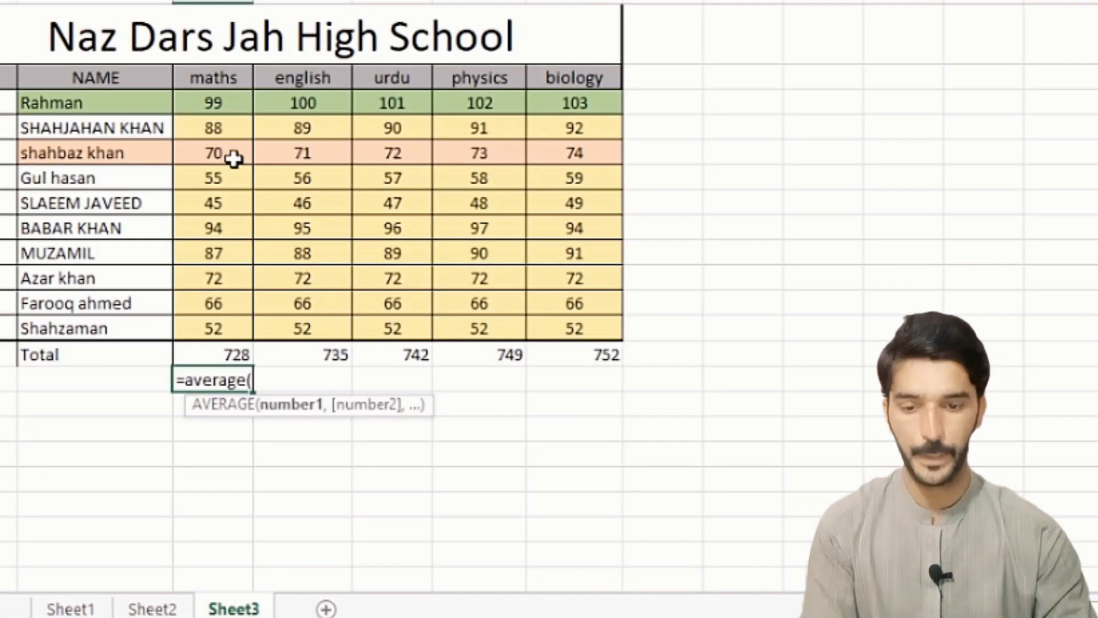
pyautogui.moveTo(225, 100); pyautogui.dragTo(223, 318)
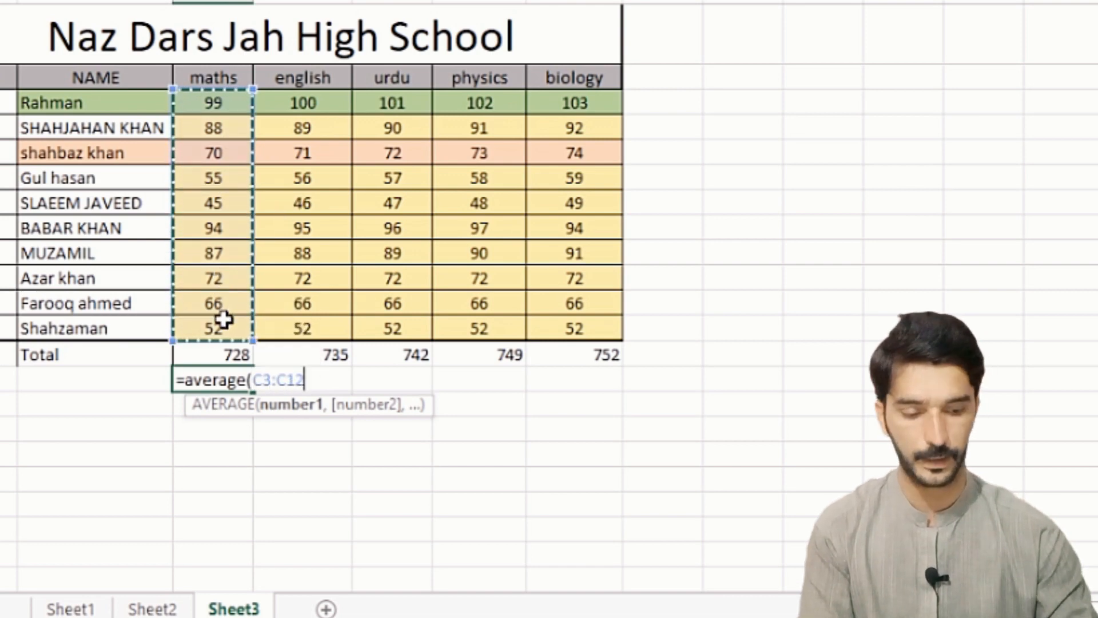
pyautogui.press('Return')
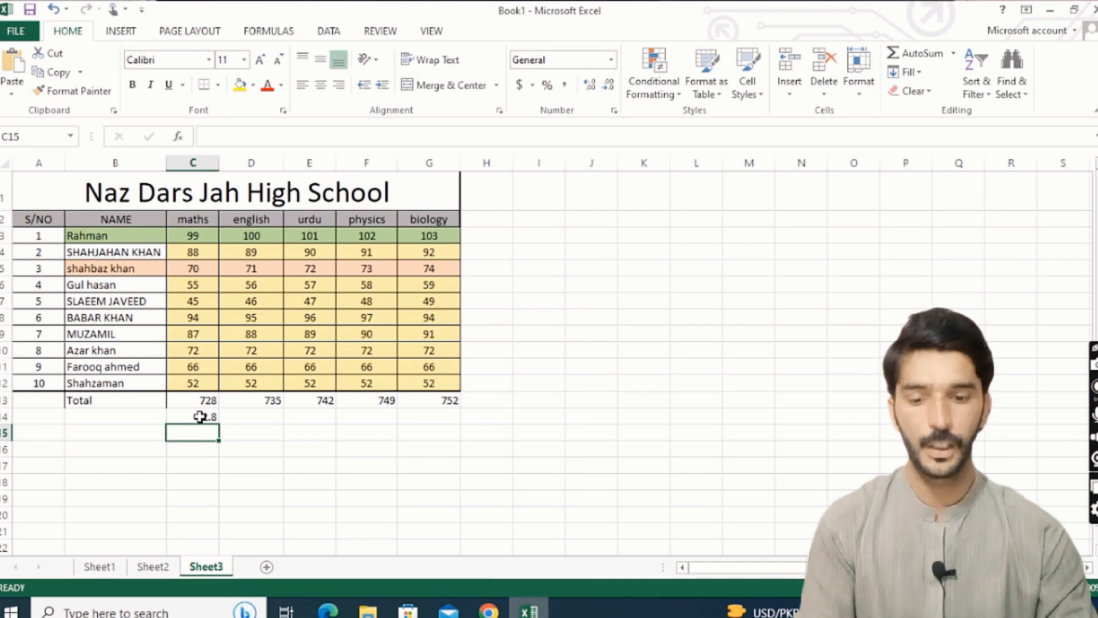
# Fill the maths average formula across row 14 to the biology column, D14:G14.
pyautogui.click(200, 417)
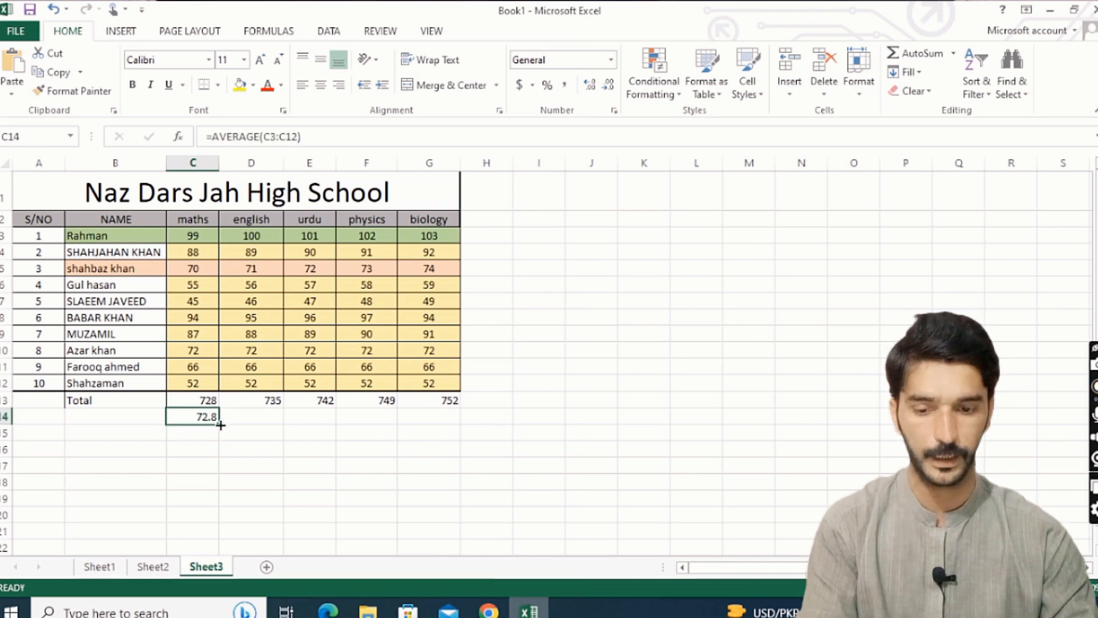
pyautogui.moveTo(220, 423); pyautogui.dragTo(439, 416)
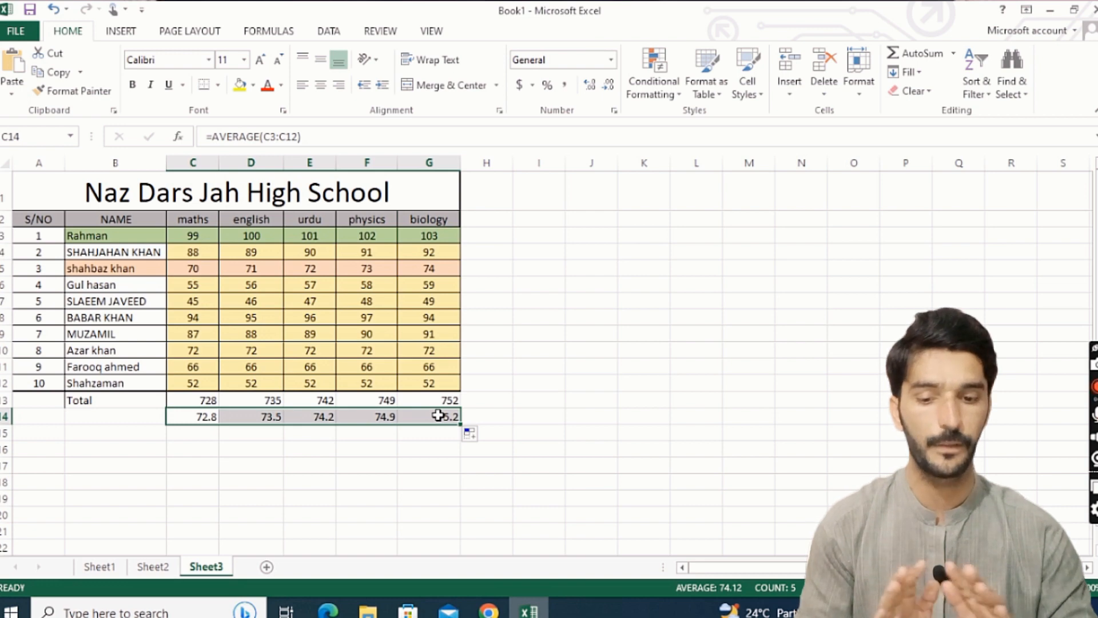
pyautogui.click(400, 516)
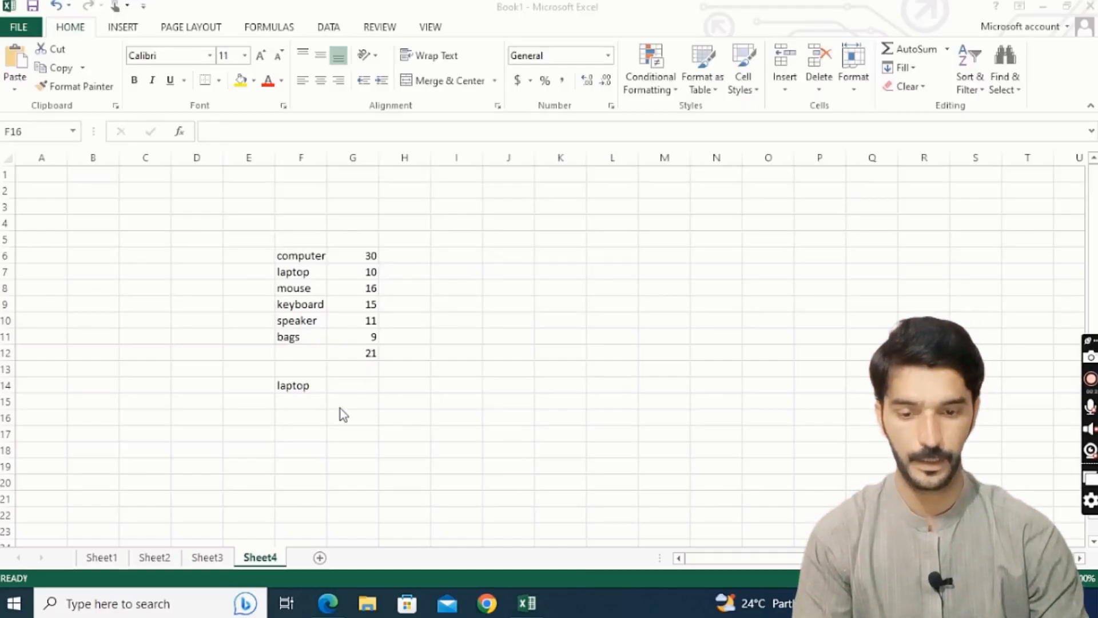
# Enter a SUMIF formula in F15 with range F6:G11, the laptop cell F14 as criteria and G6:G11 as sum range.
pyautogui.click(309, 400)
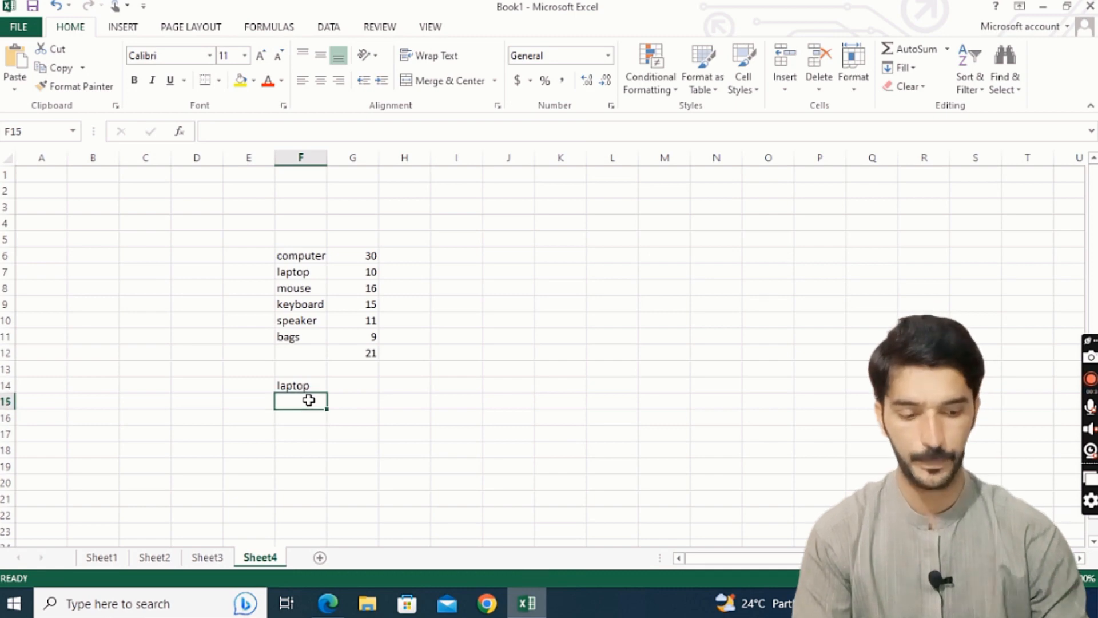
pyautogui.write('=sumif')
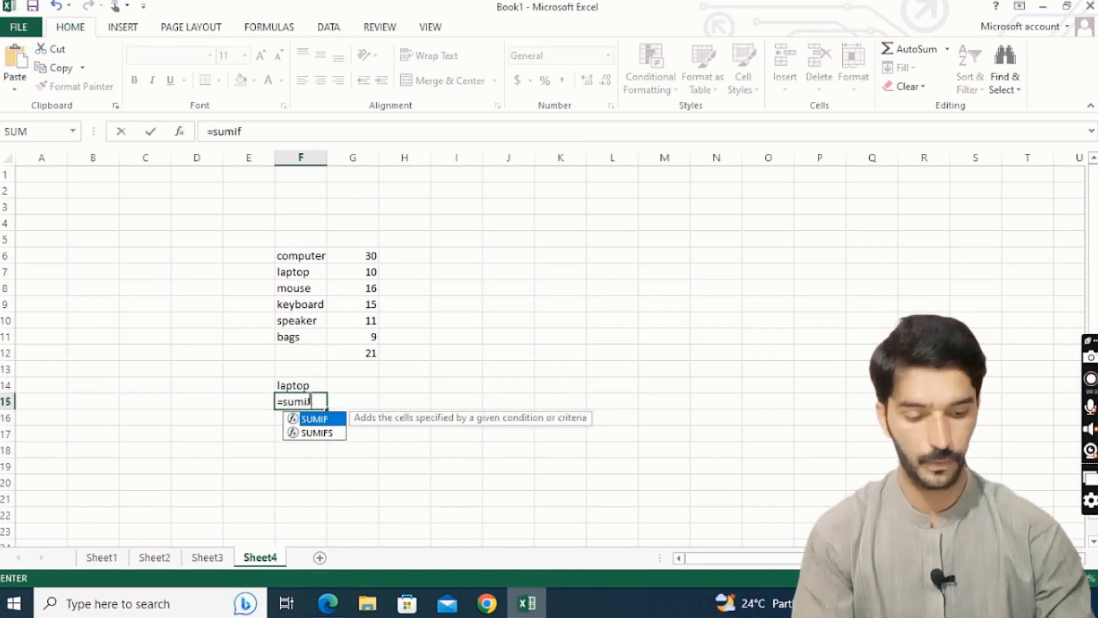
pyautogui.write('(')
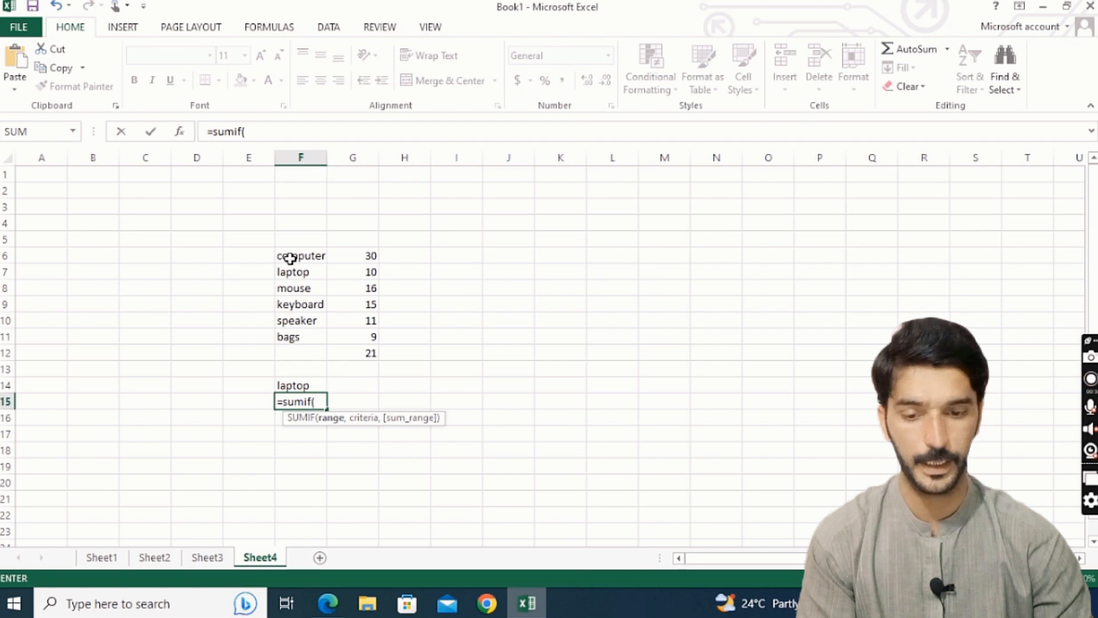
pyautogui.moveTo(289, 256); pyautogui.dragTo(352, 337)
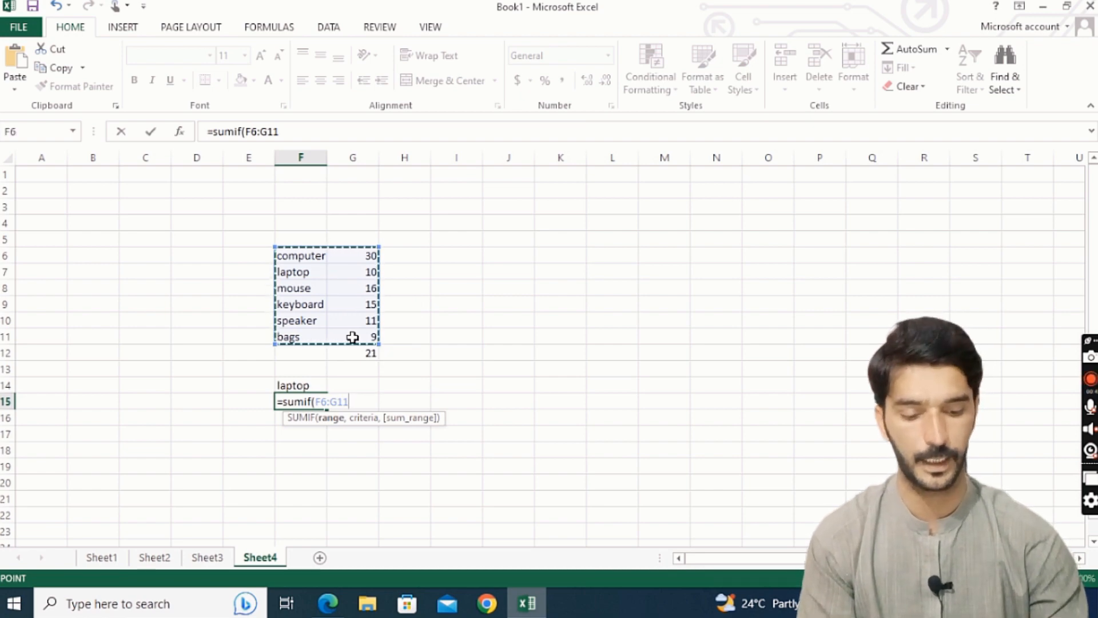
pyautogui.write(',')
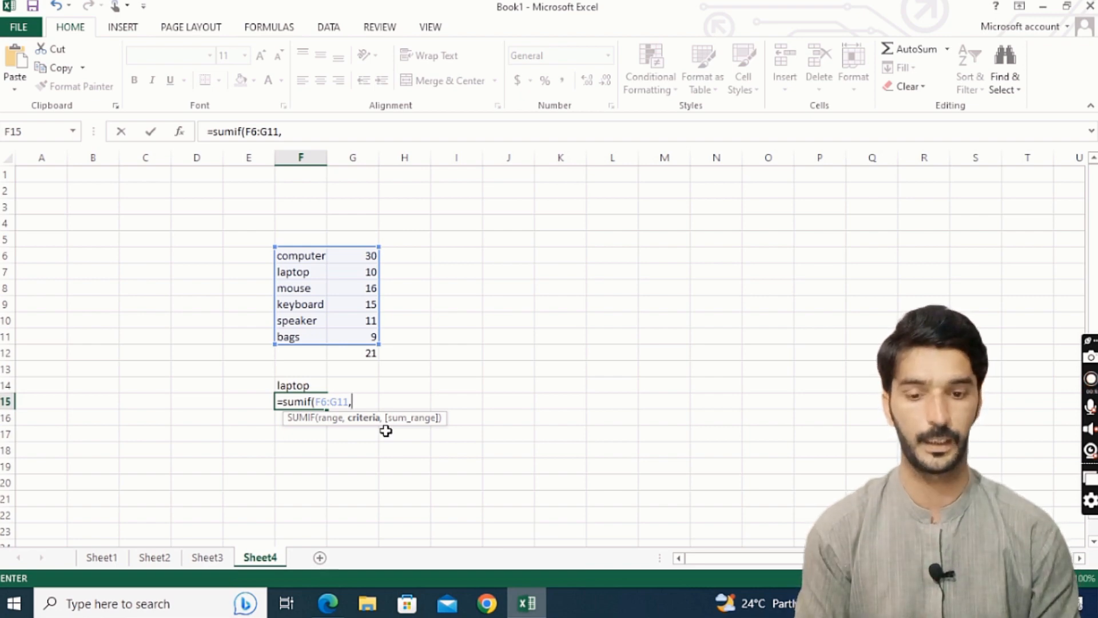
pyautogui.click(298, 385)
pyautogui.write(',')
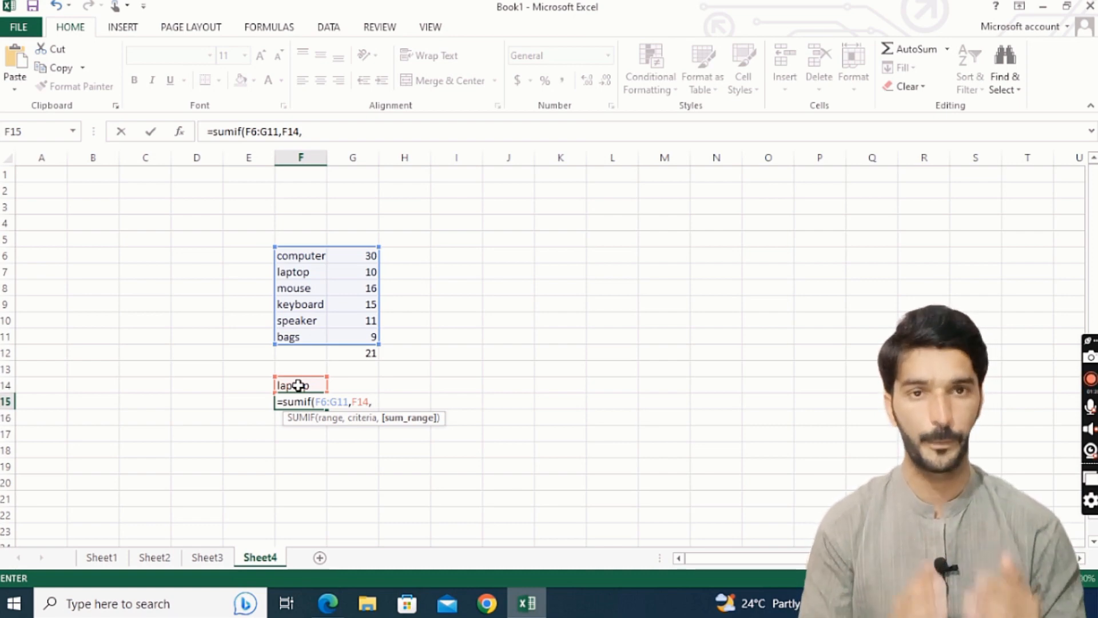
pyautogui.click(360, 253)
pyautogui.moveTo(360, 254); pyautogui.dragTo(364, 341)
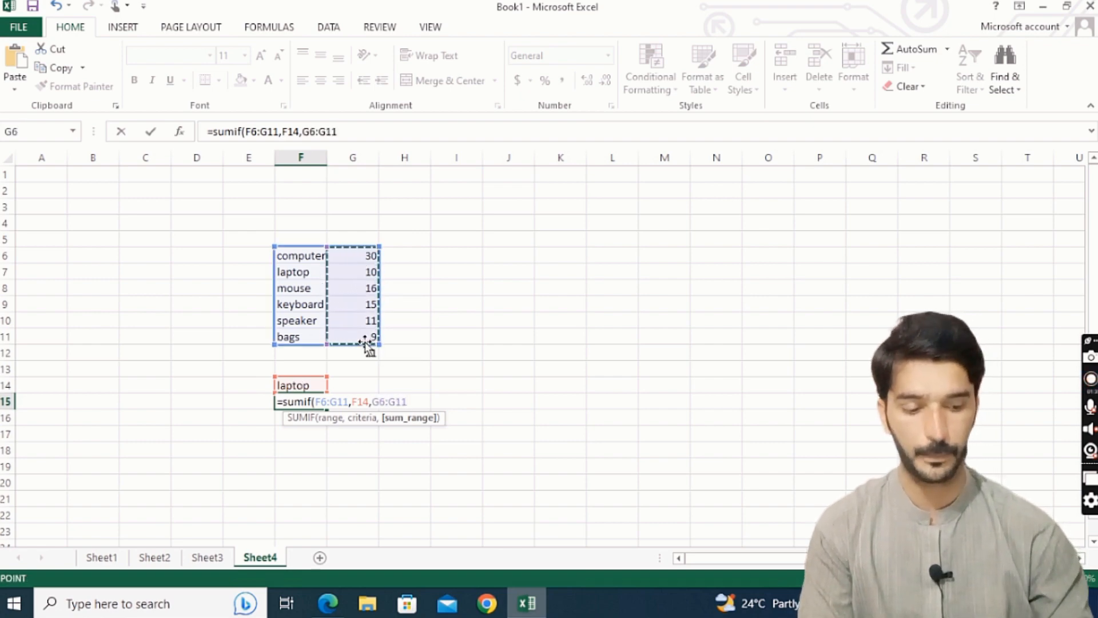
pyautogui.press('Return')
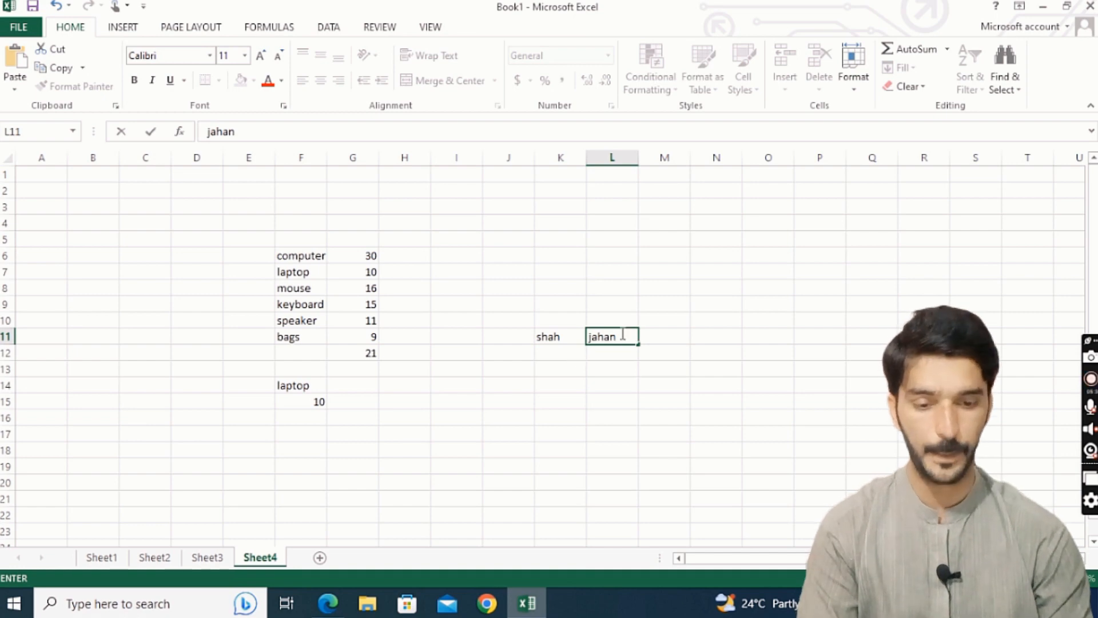
# Join the two name cells K11 and L11 in K13 with a CONCATENATE formula.
pyautogui.click(563, 369)
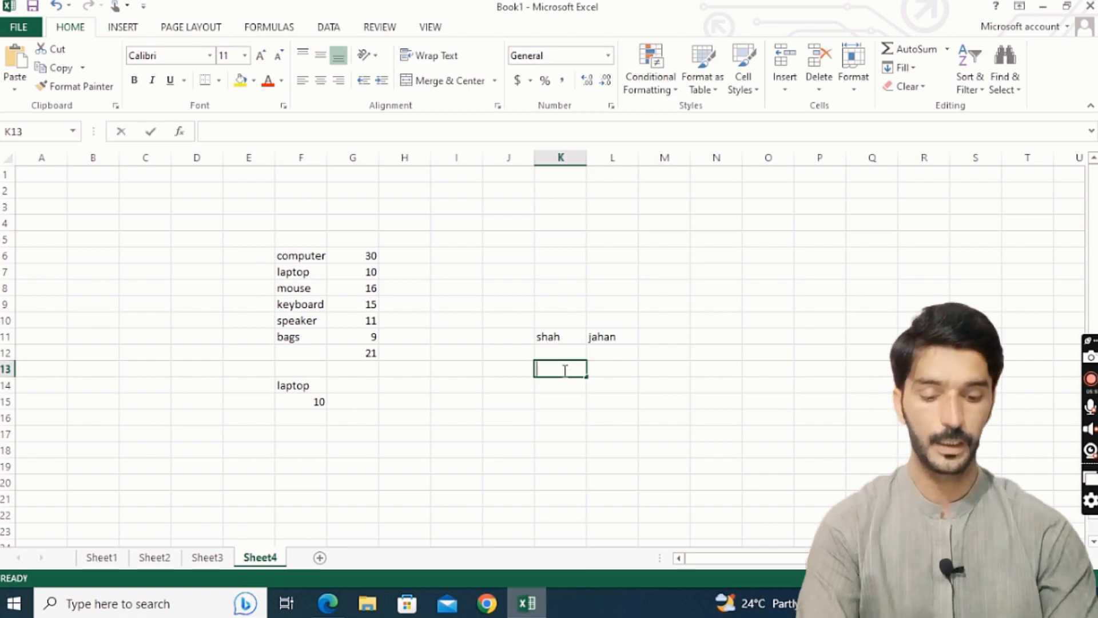
pyautogui.write('=con')
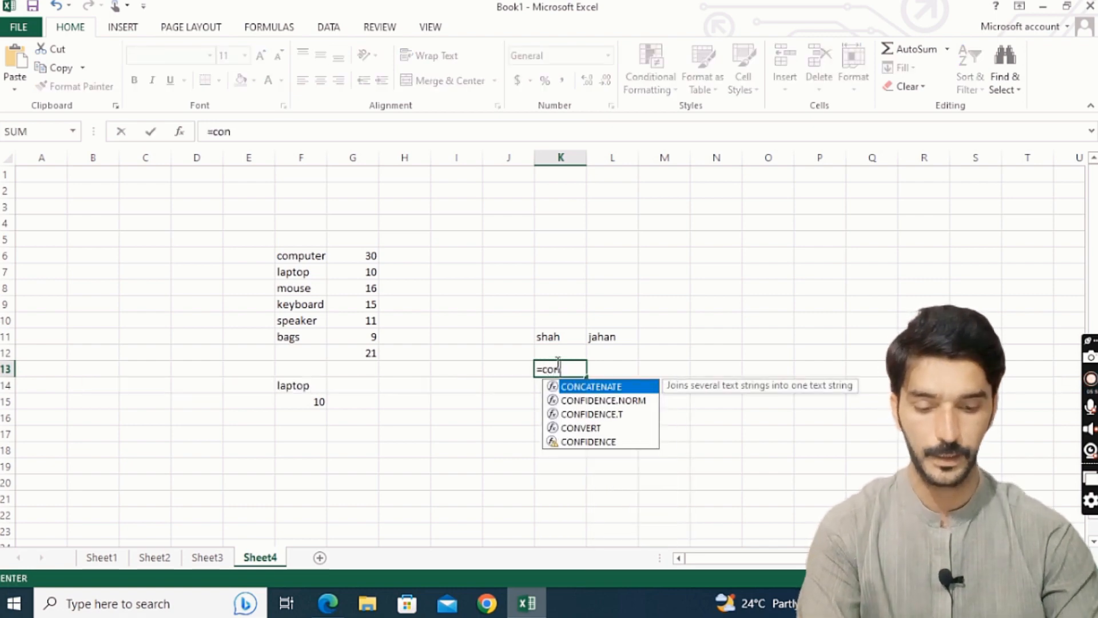
pyautogui.write('catenate')
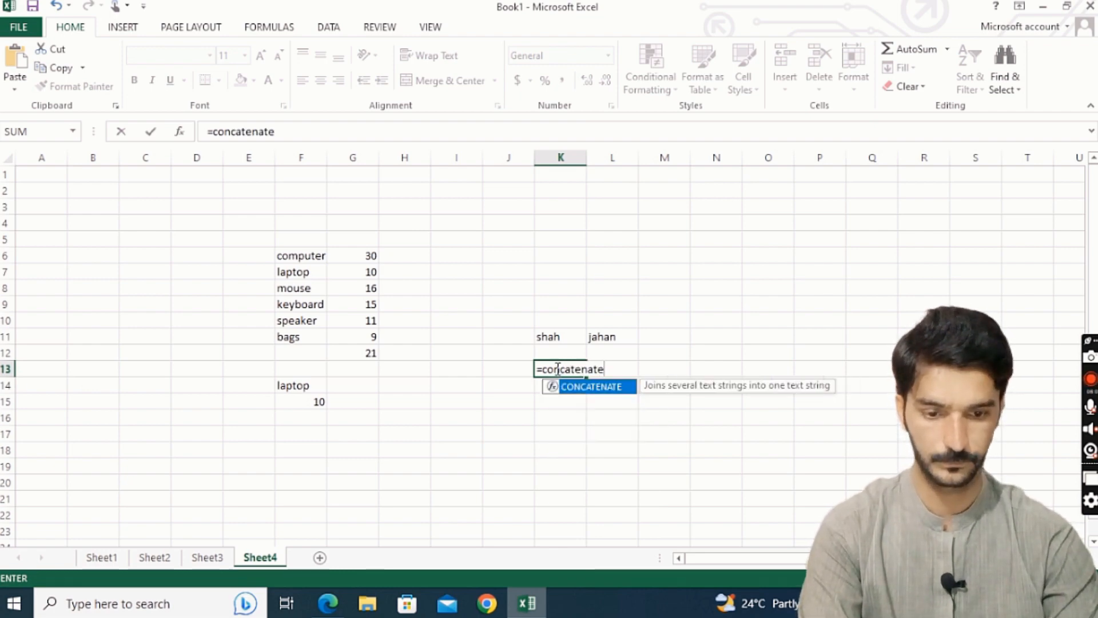
pyautogui.write('(')
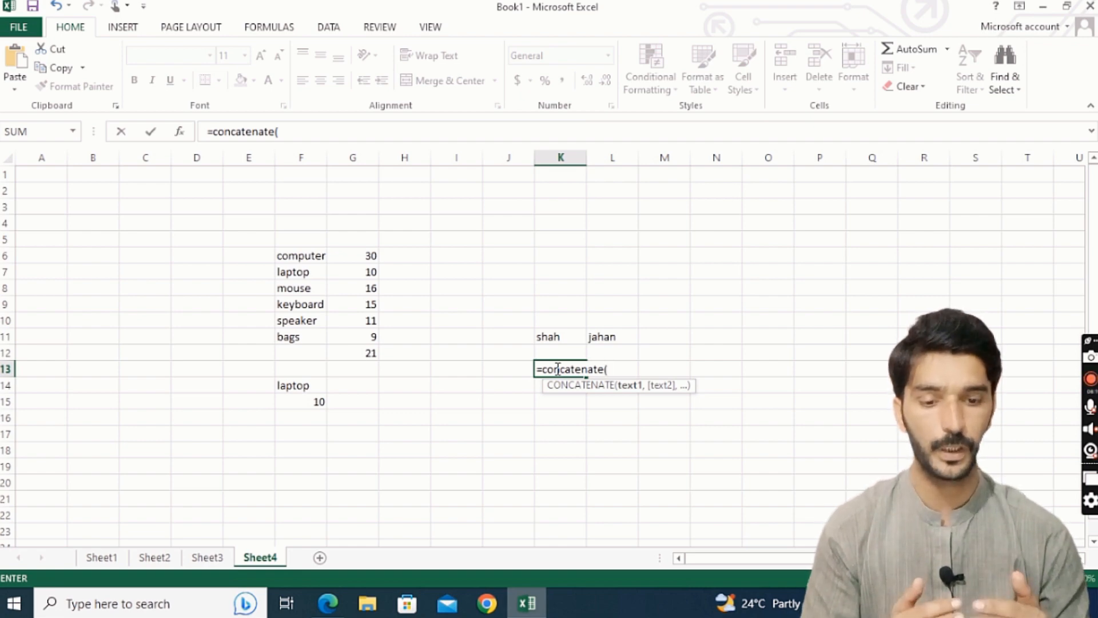
pyautogui.click(554, 338)
pyautogui.write(',')
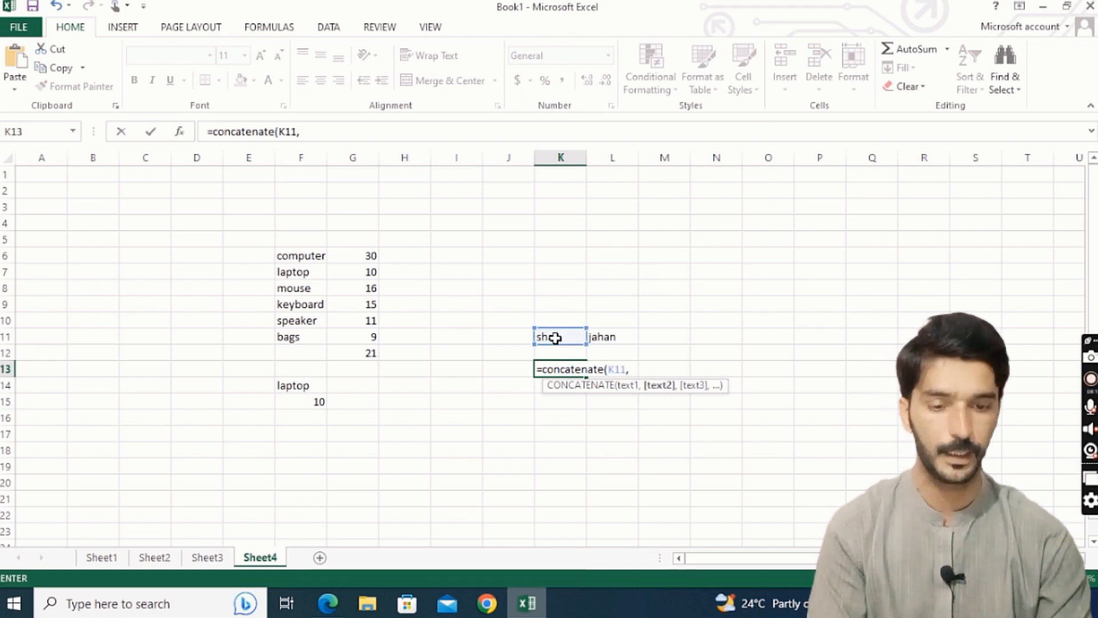
pyautogui.click(603, 339)
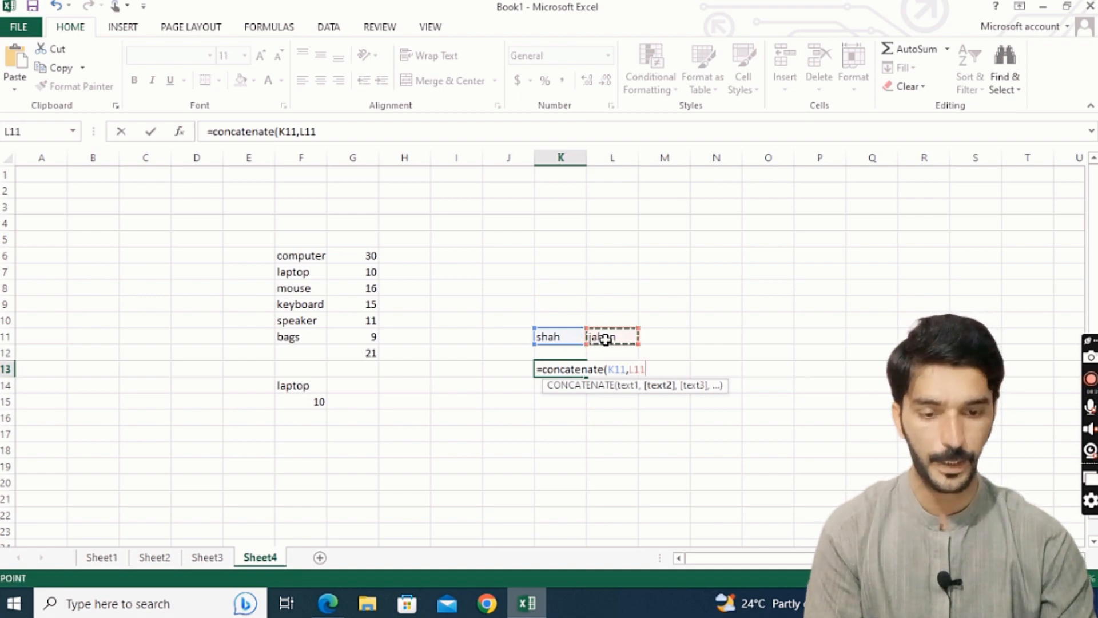
pyautogui.write(')')
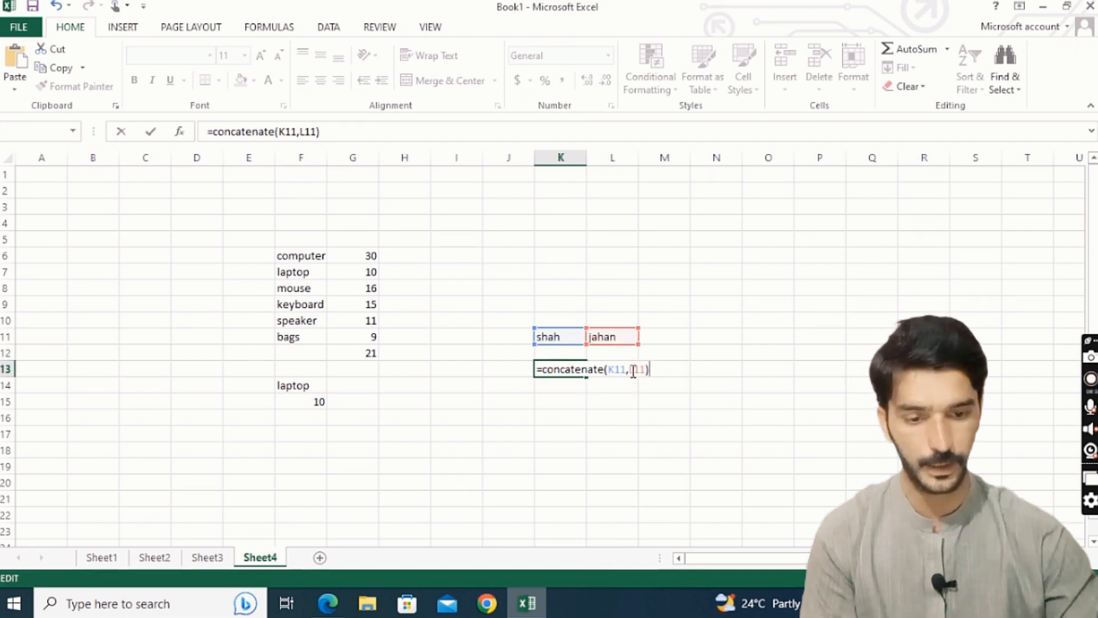
pyautogui.press('Return')
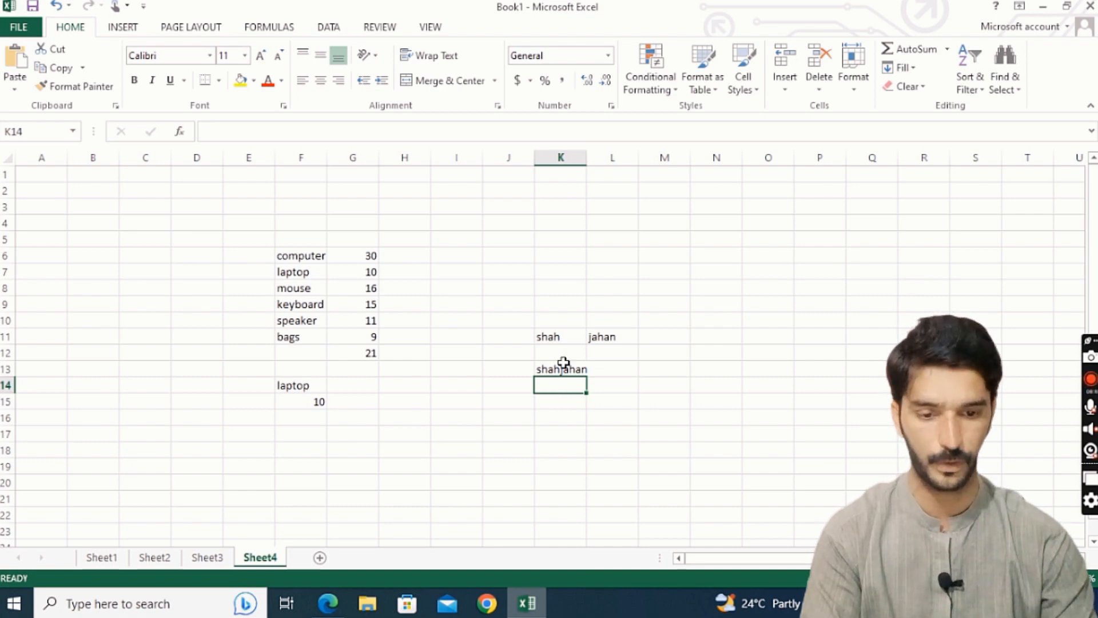
# Edit the CONCATENATE formula in K13 to insert a space, " ", as a separate argument between K11 and L11.
pyautogui.doubleClick(568, 369)
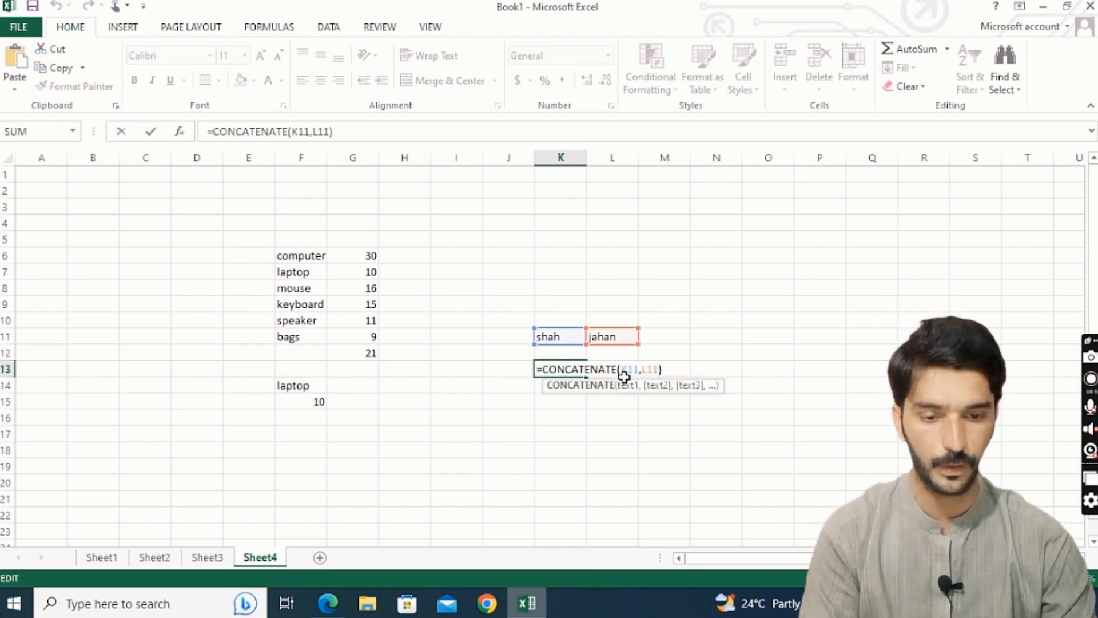
pyautogui.click(643, 369)
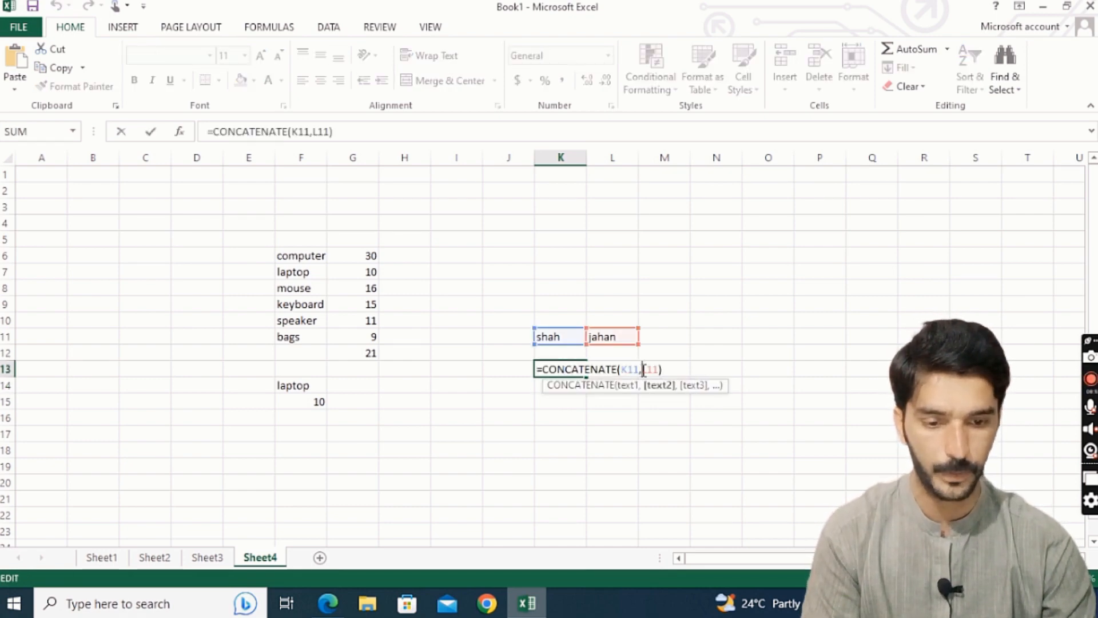
pyautogui.write('"')
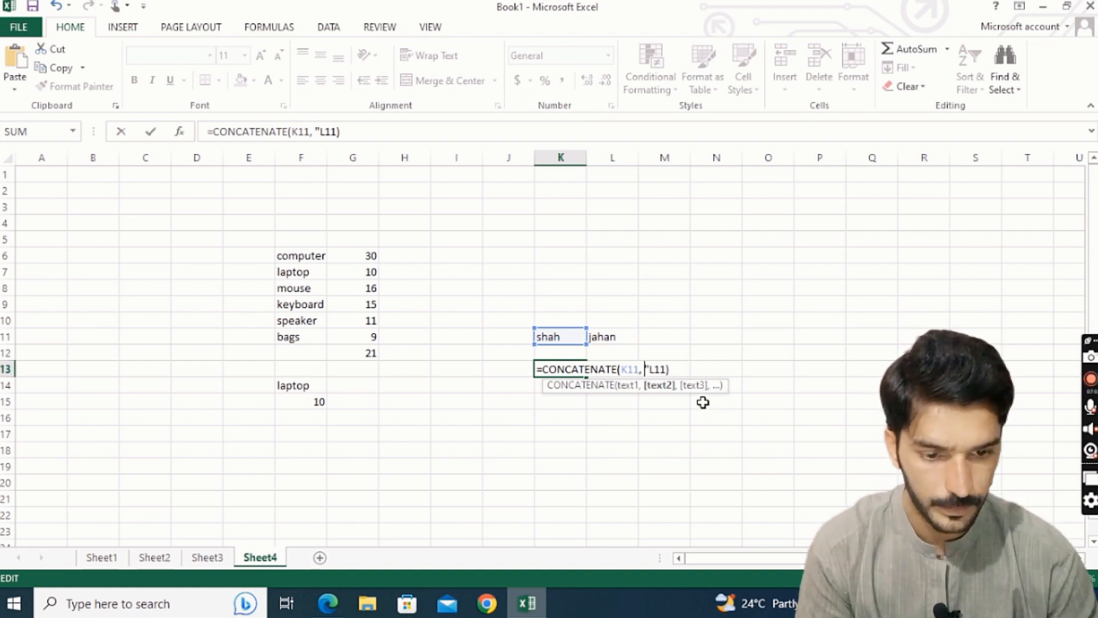
pyautogui.press('BackSpace')
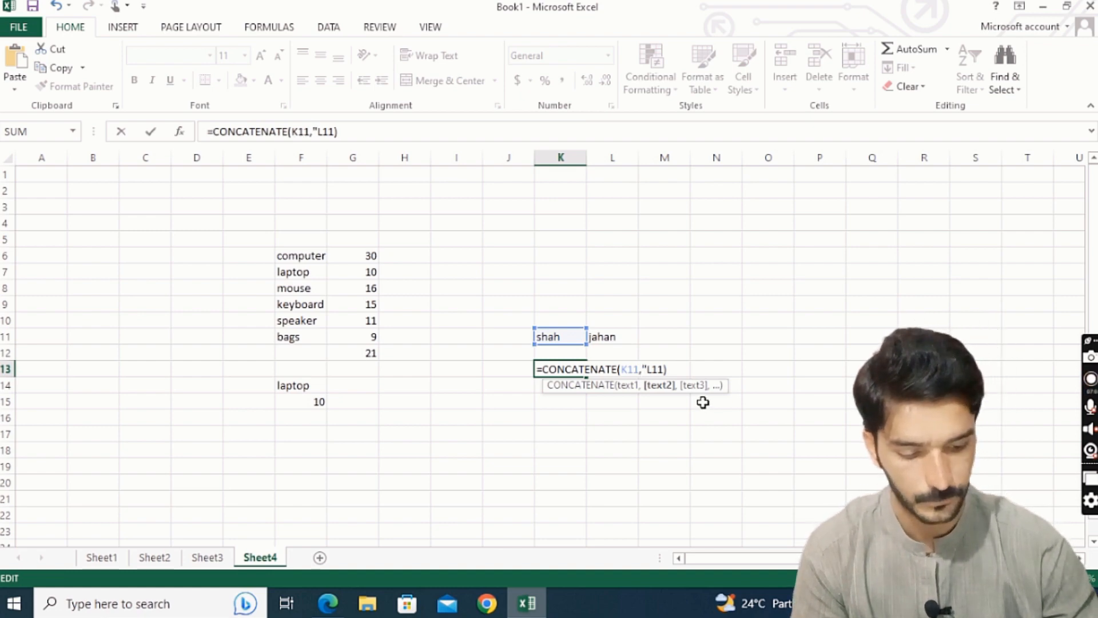
pyautogui.write('"')
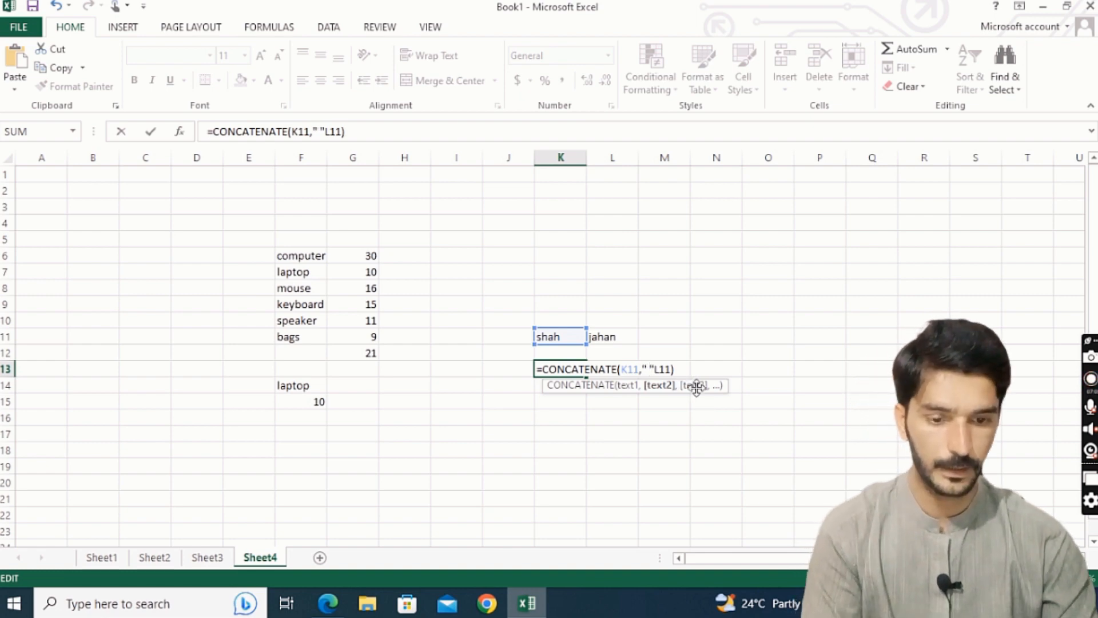
pyautogui.press('Right')
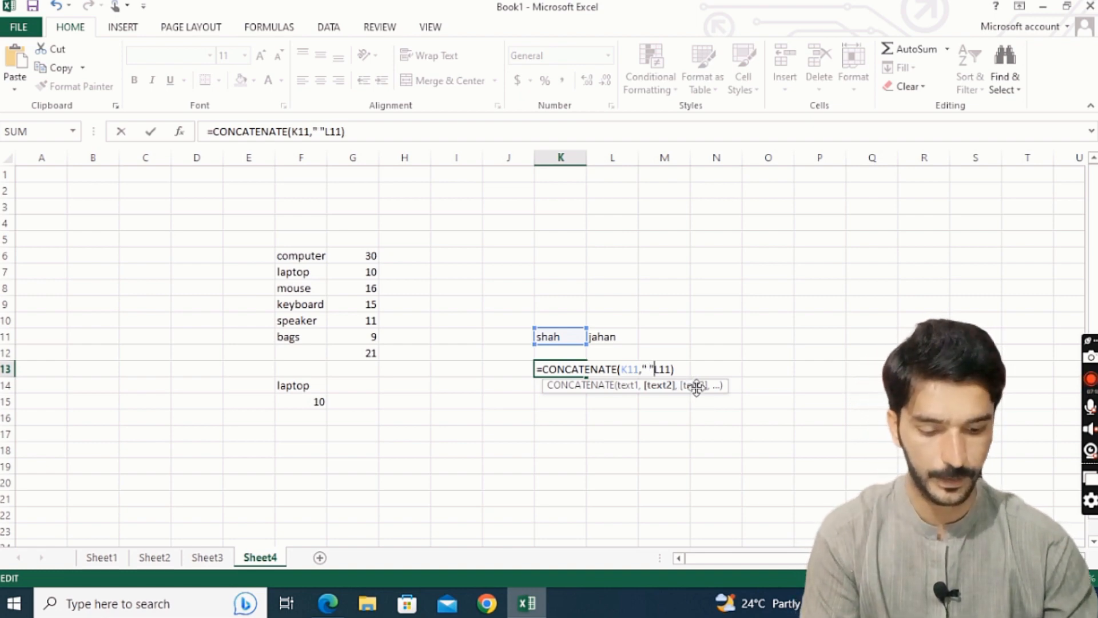
pyautogui.write(',')
pyautogui.press('Return')
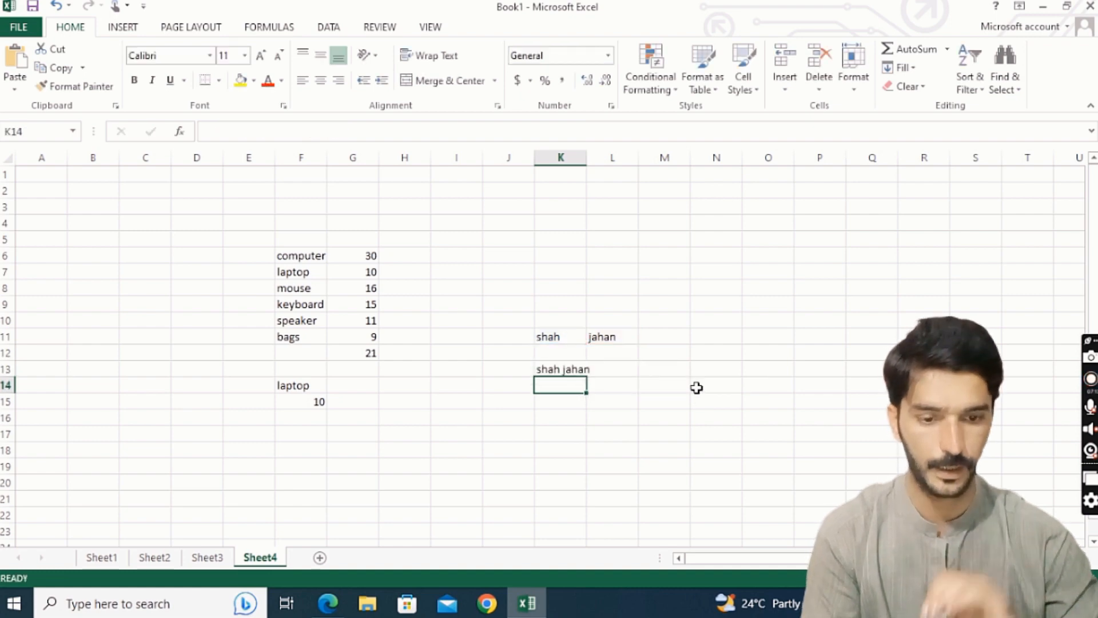
pyautogui.click(583, 372)
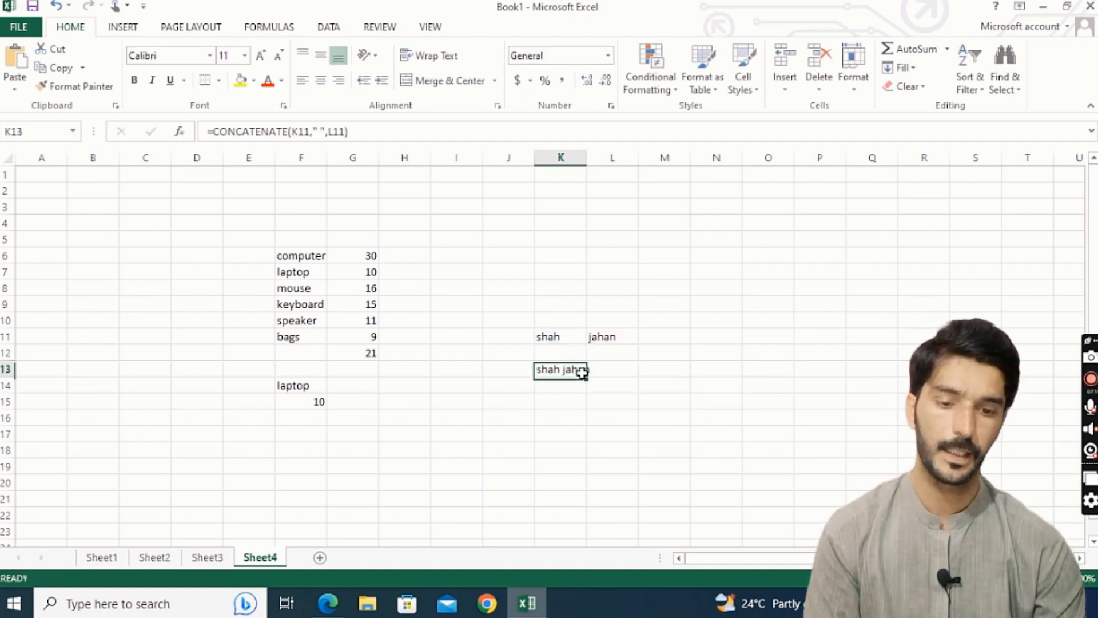